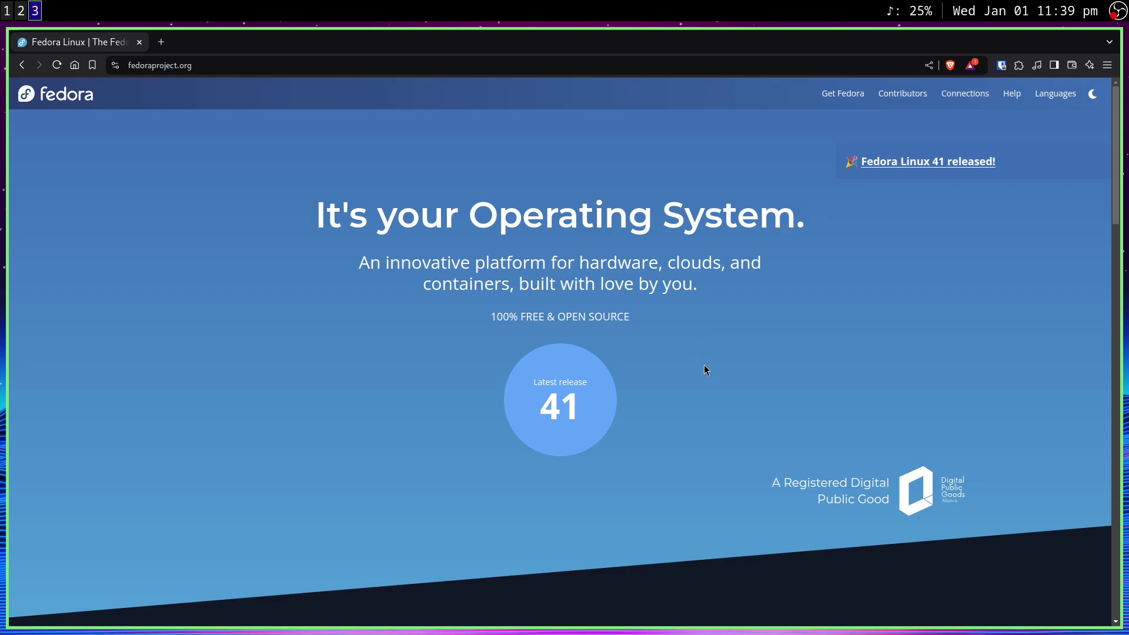
Find Fedora ALT Downloads on the Fedora homepage and open its 'Learn more' page
scroll(592, 443, down, 5)
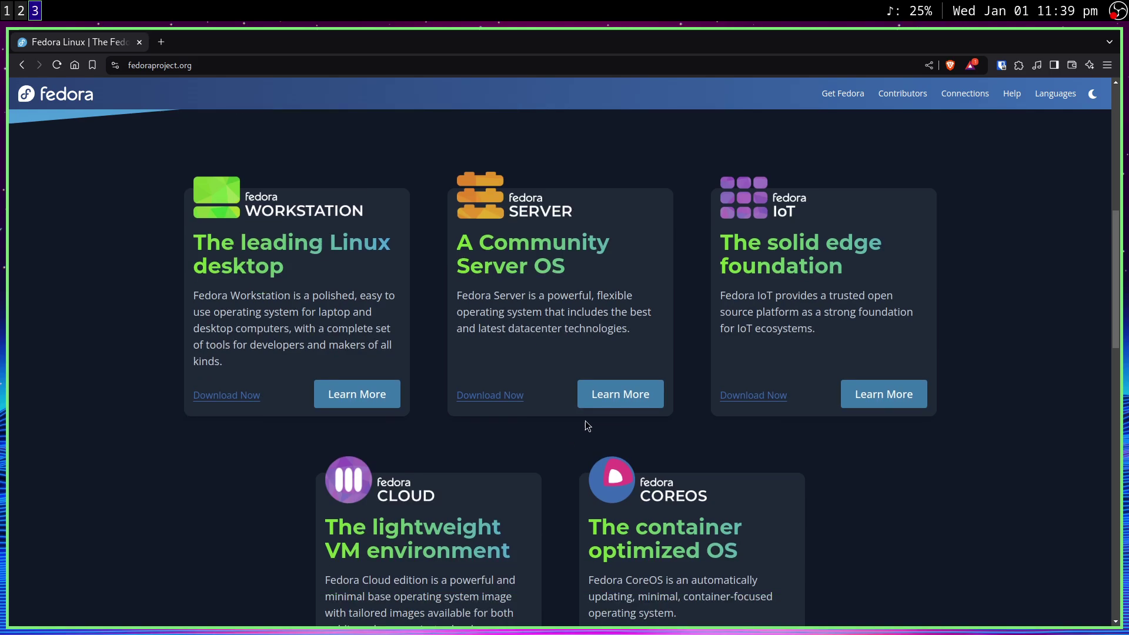
scroll(668, 405, down, 6)
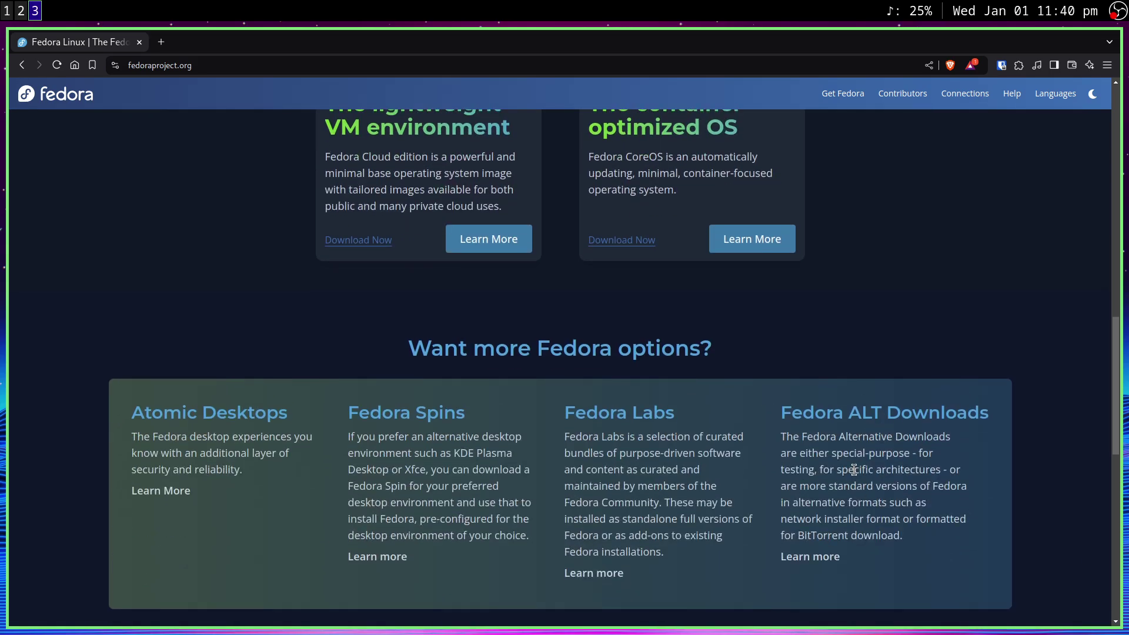
scroll(823, 480, up, 10)
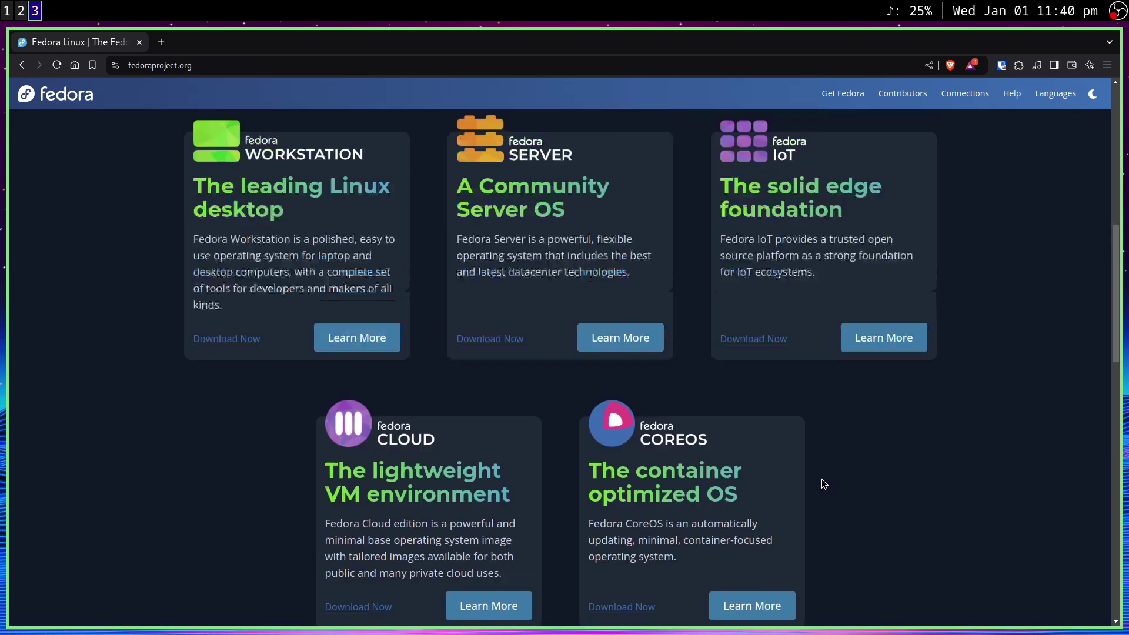
scroll(820, 479, down, 10)
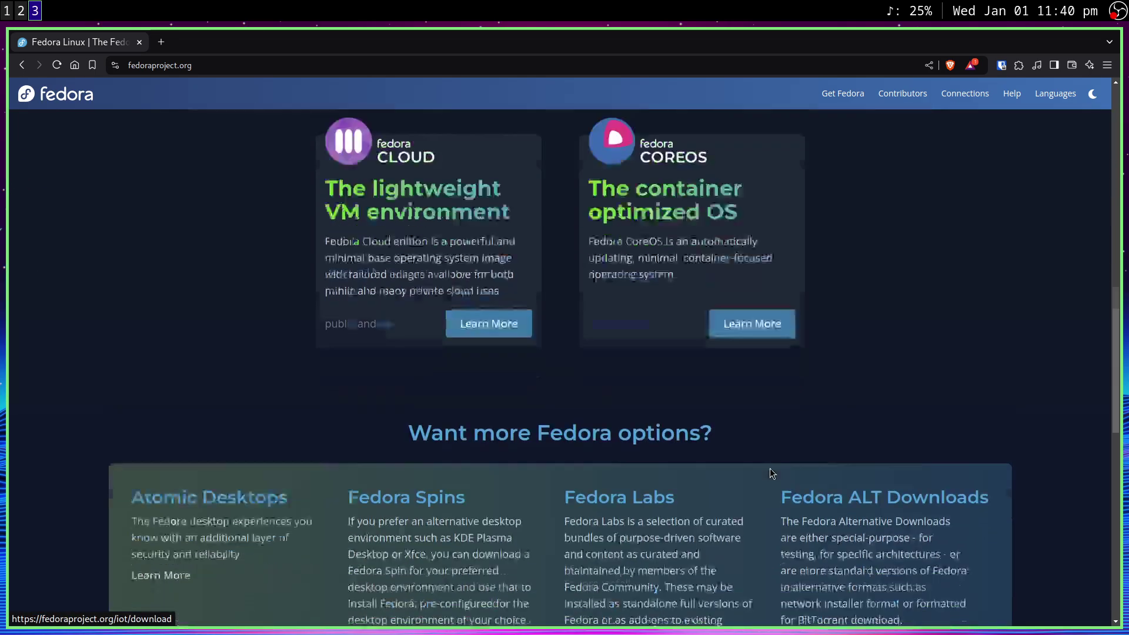
scroll(759, 458, up, 10)
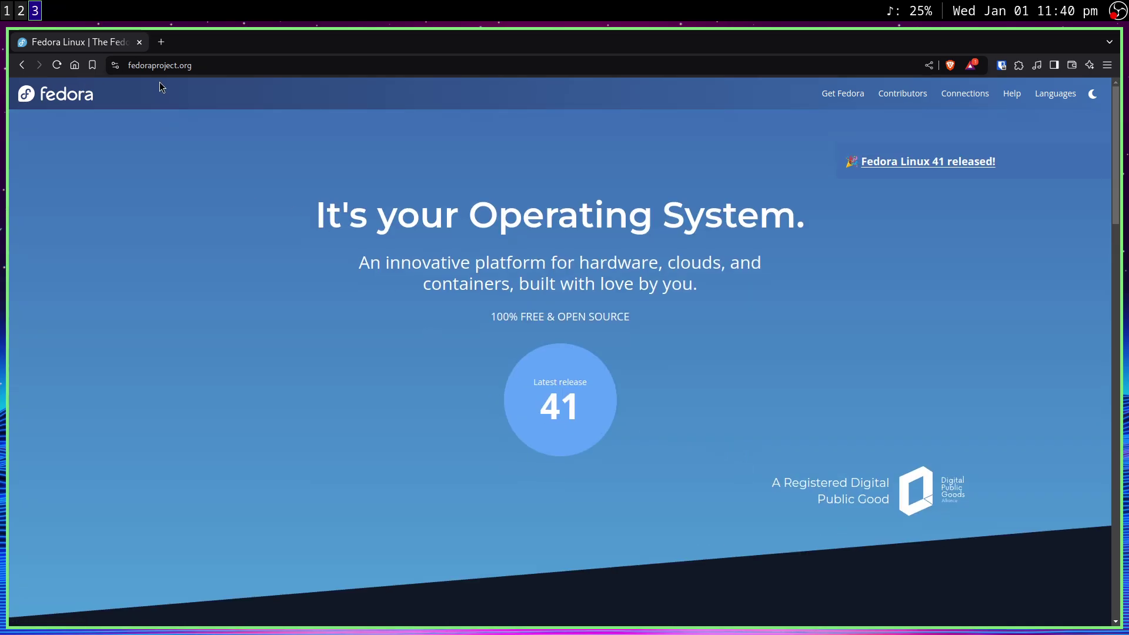
scroll(683, 396, down, 15)
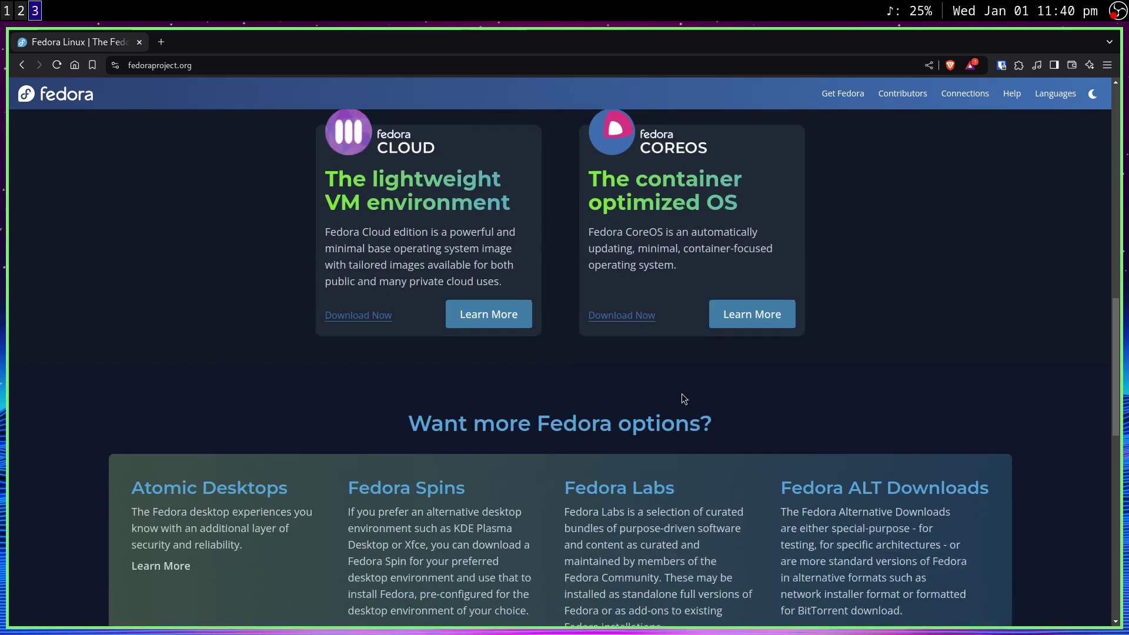
scroll(889, 189, up, 1)
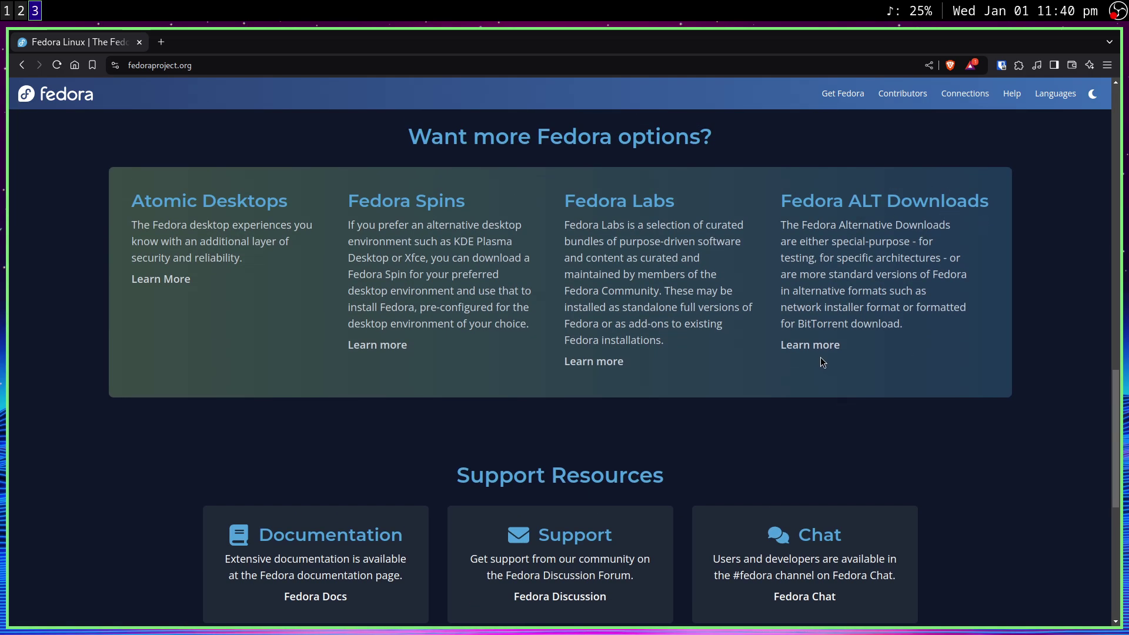
click(834, 349)
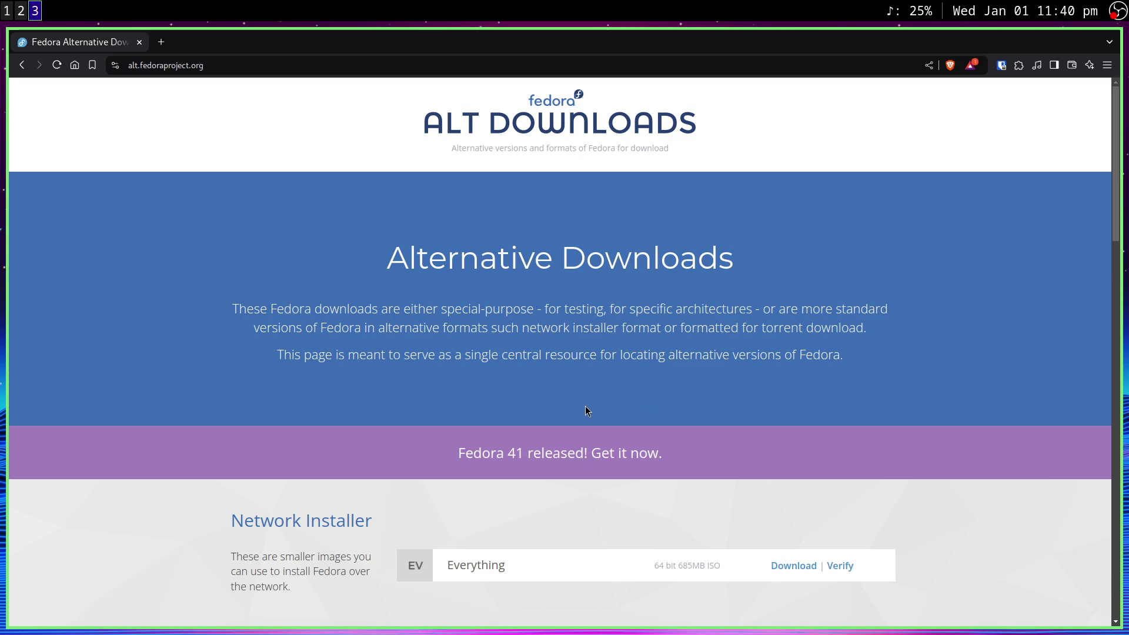
scroll(501, 424, down, 1)
scroll(501, 424, down, 1)
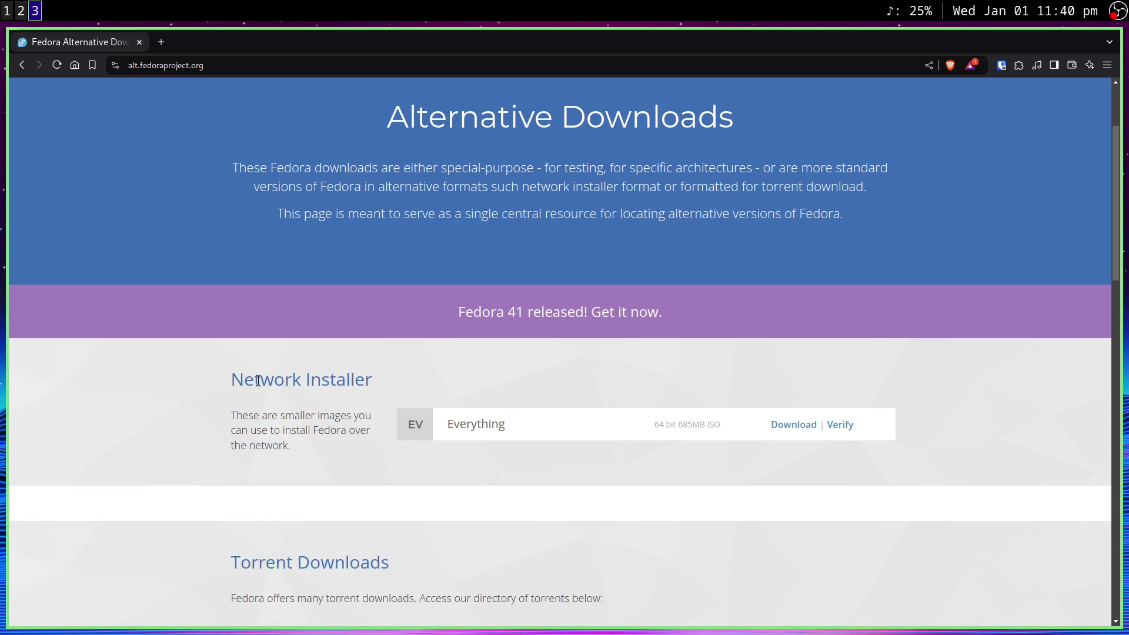
drag(234, 368, 411, 396)
click(460, 472)
scroll(566, 476, down, 2)
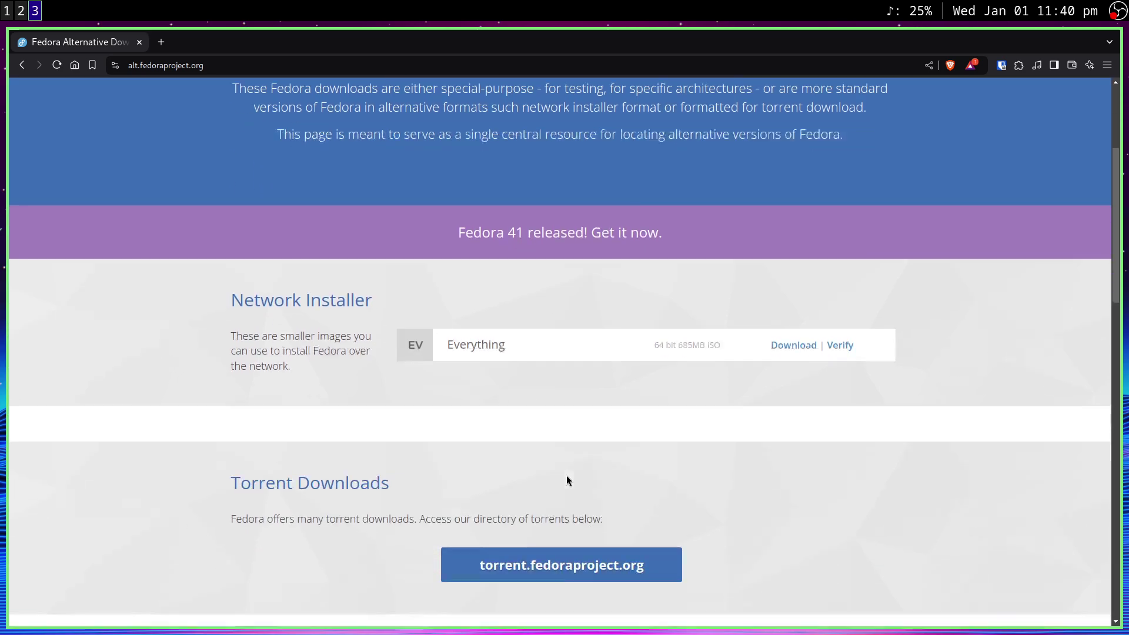
drag(439, 292, 539, 297)
drag(171, 234, 373, 239)
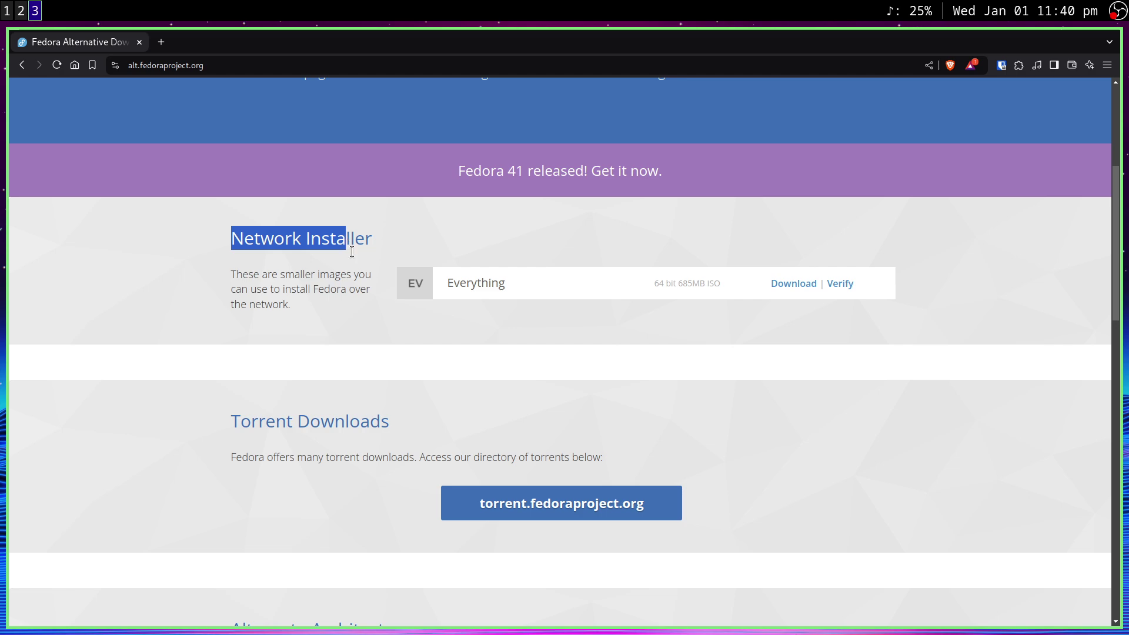
click(551, 335)
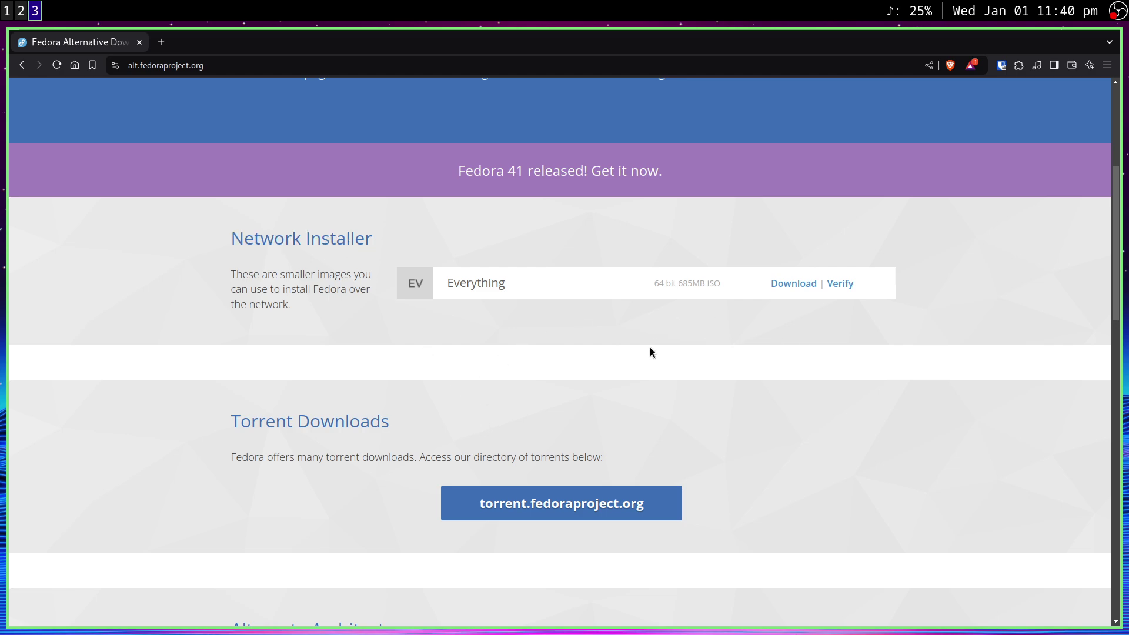
Start a new VM from local install media using Fedora-Everything-netinst-x86_64-41-1.4.iso
click(6, 10)
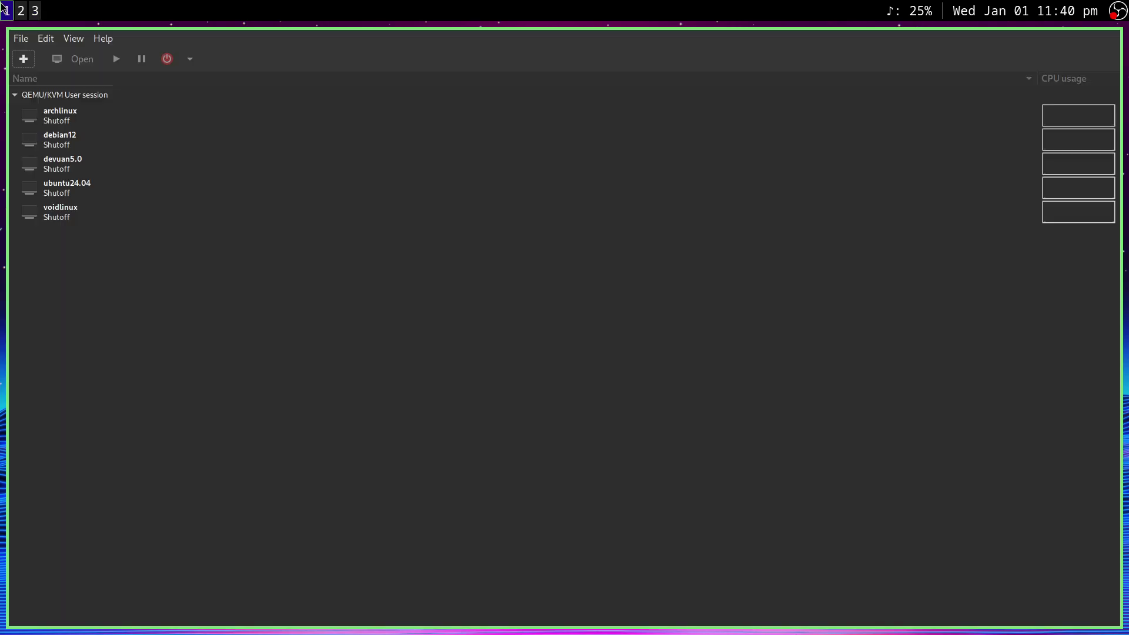
click(23, 58)
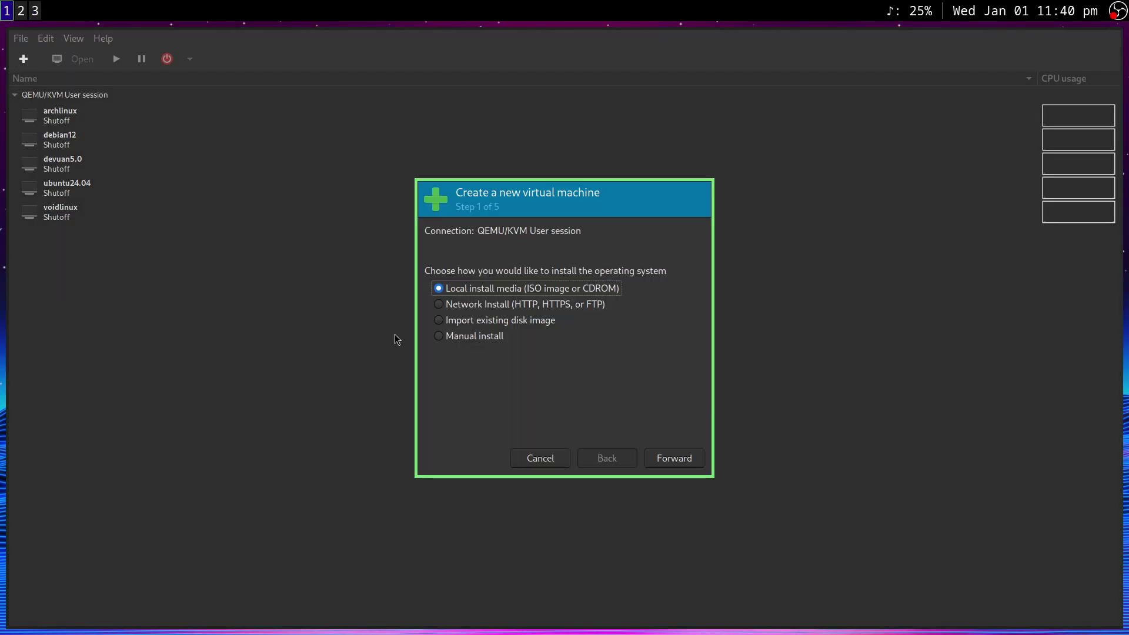
click(679, 459)
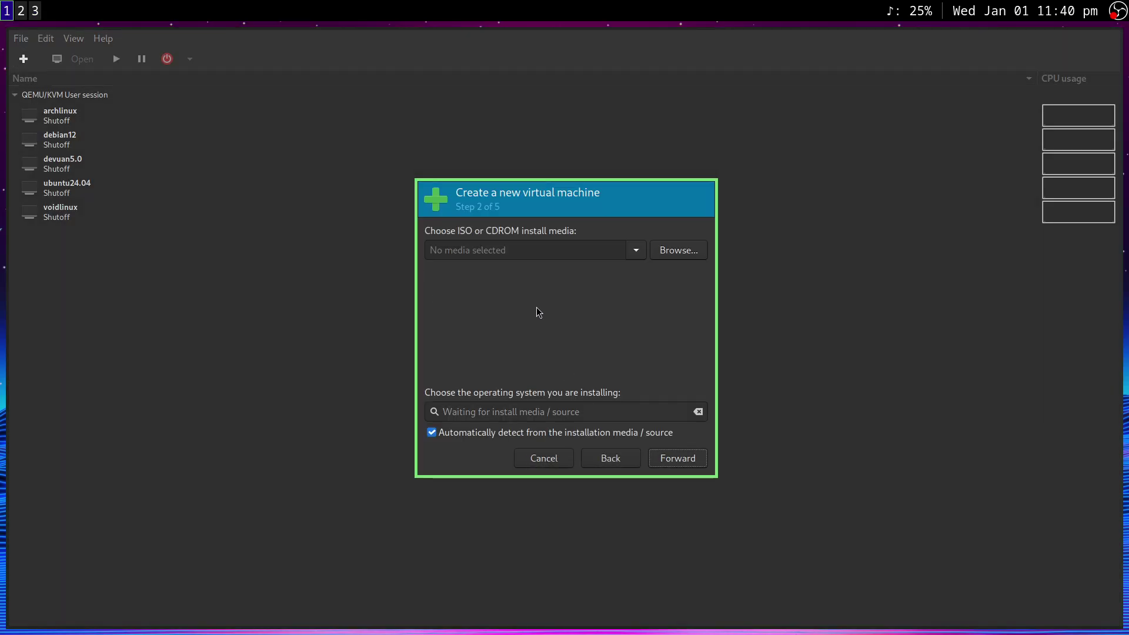
click(686, 254)
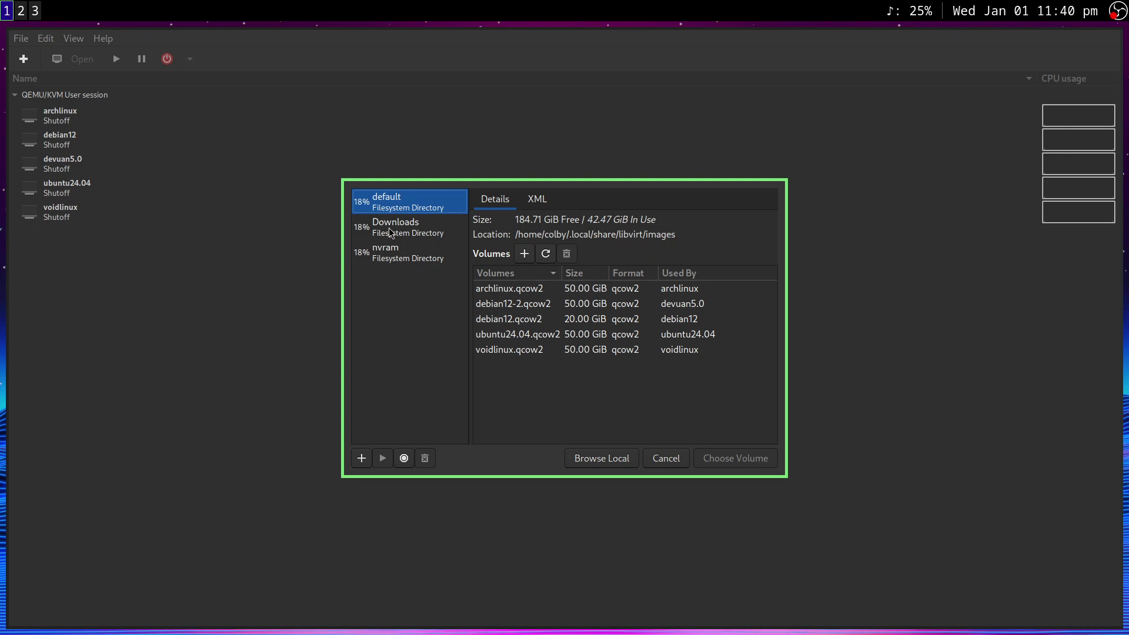
click(603, 461)
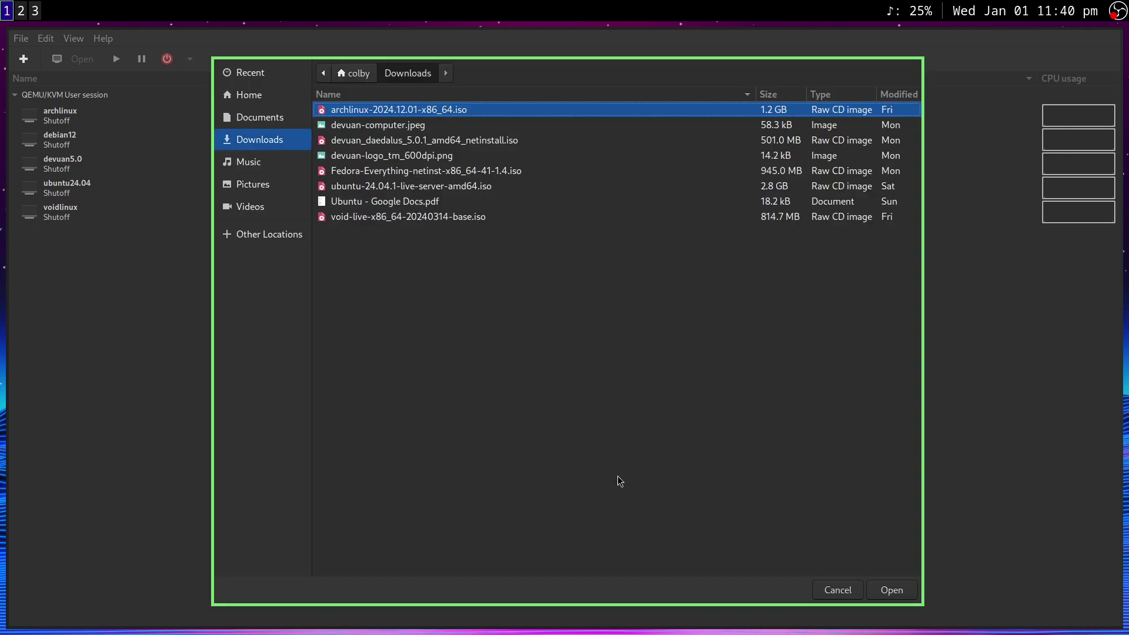
double_click(390, 171)
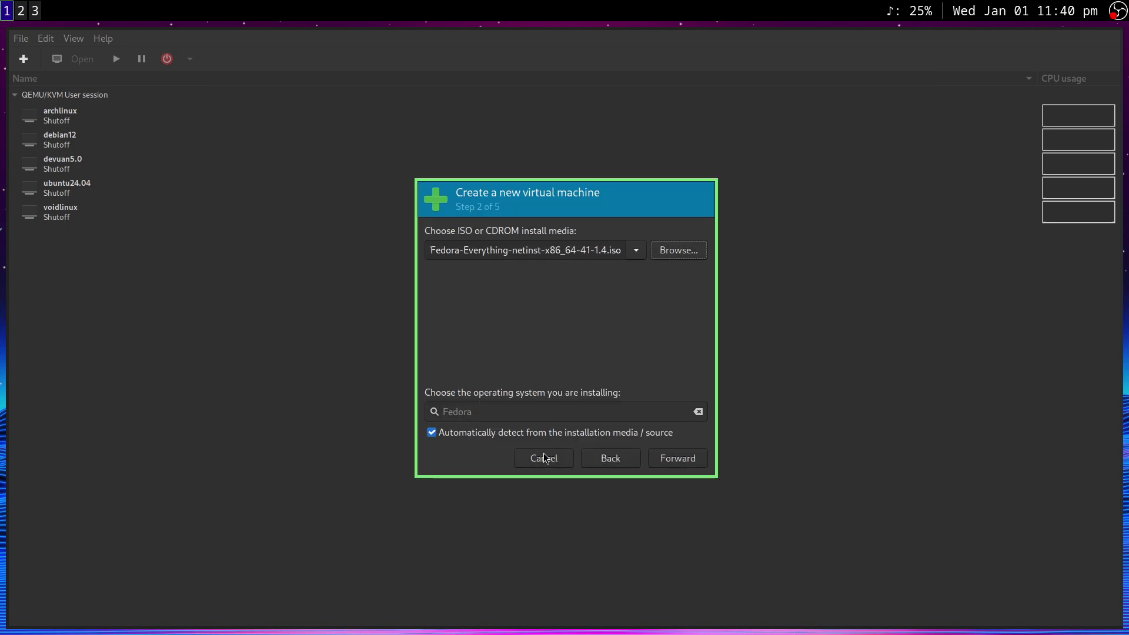
Raise CPUs to 4, set a 50 GiB disk, and tick 'Customize configuration before install'
click(682, 460)
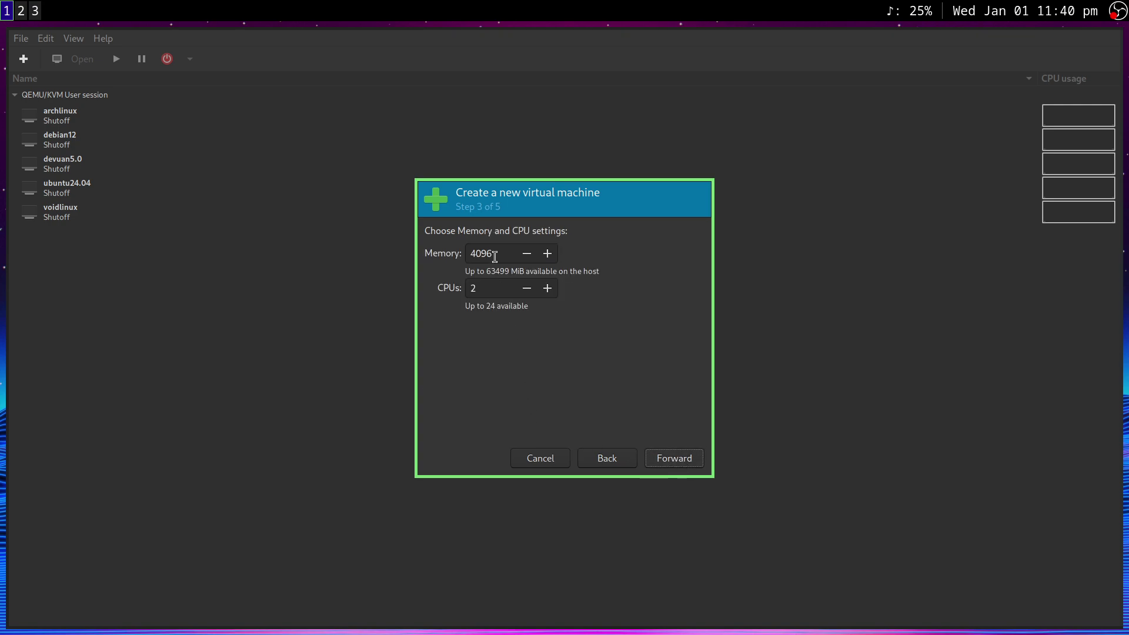
double_click(547, 288)
click(674, 458)
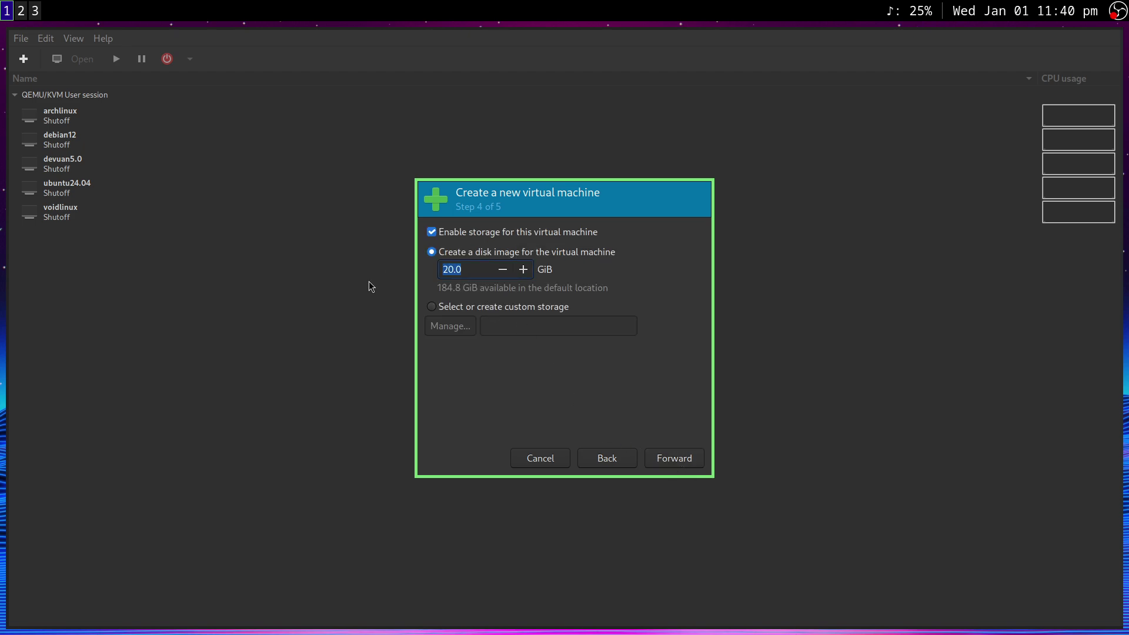
text(50)
click(680, 463)
click(474, 351)
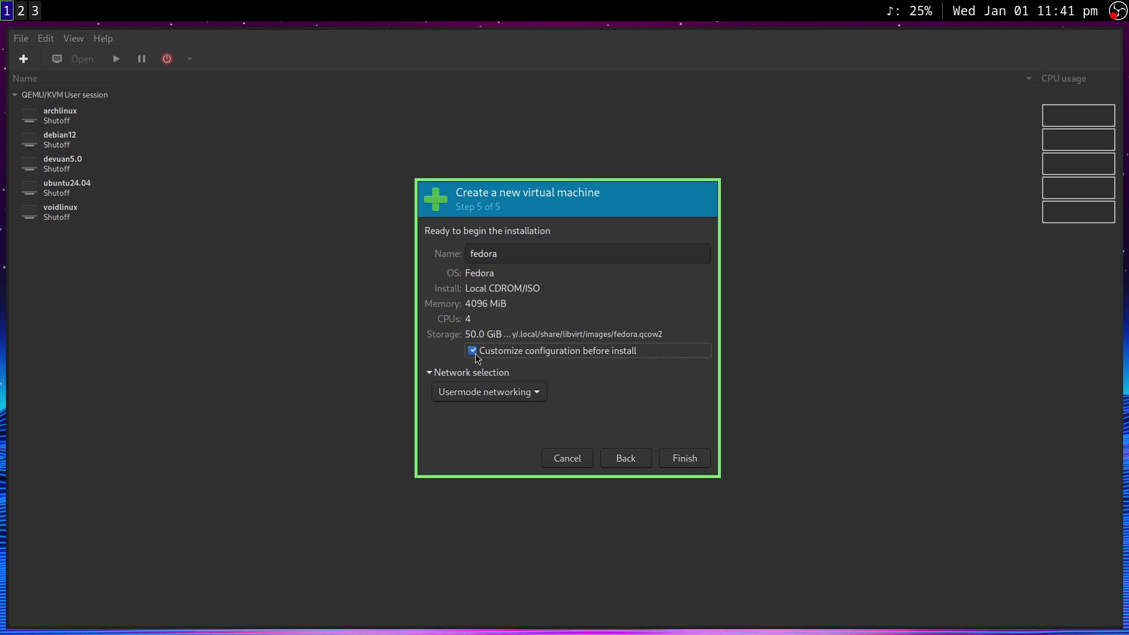
Set the fedora VM's firmware to UEFI, apply it, and begin the installation
click(683, 458)
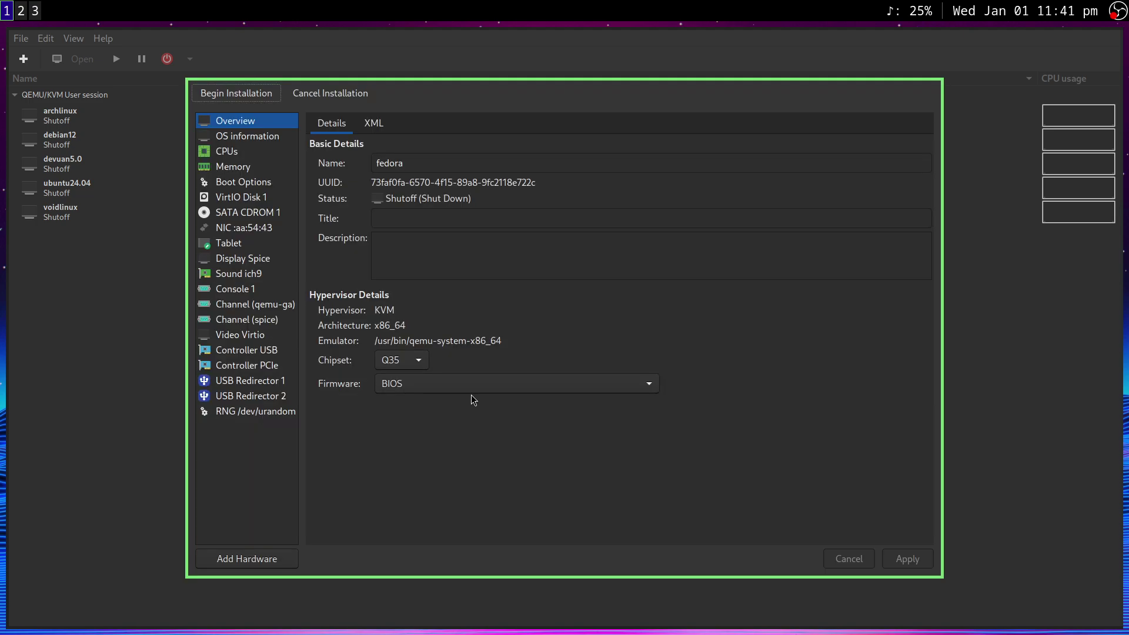
click(450, 383)
click(389, 402)
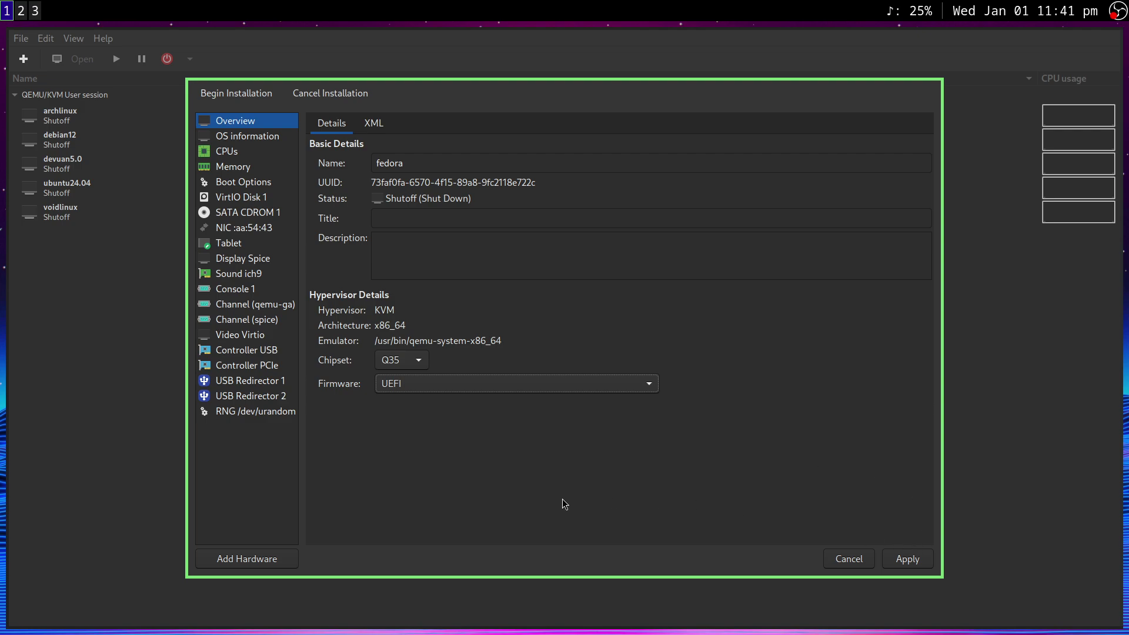
click(912, 559)
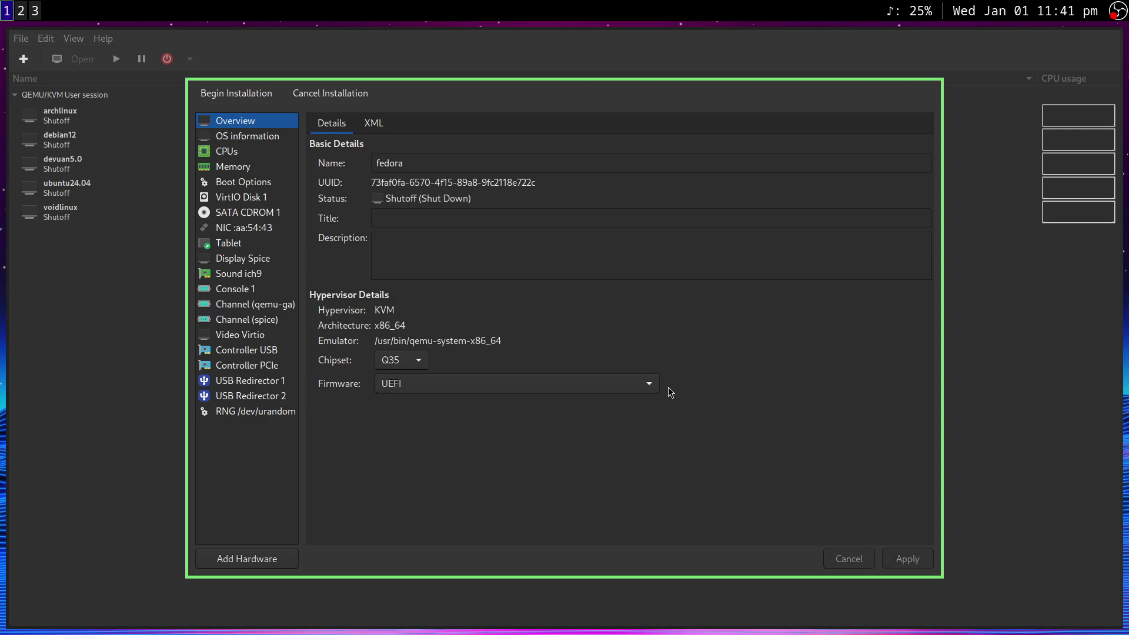
click(224, 95)
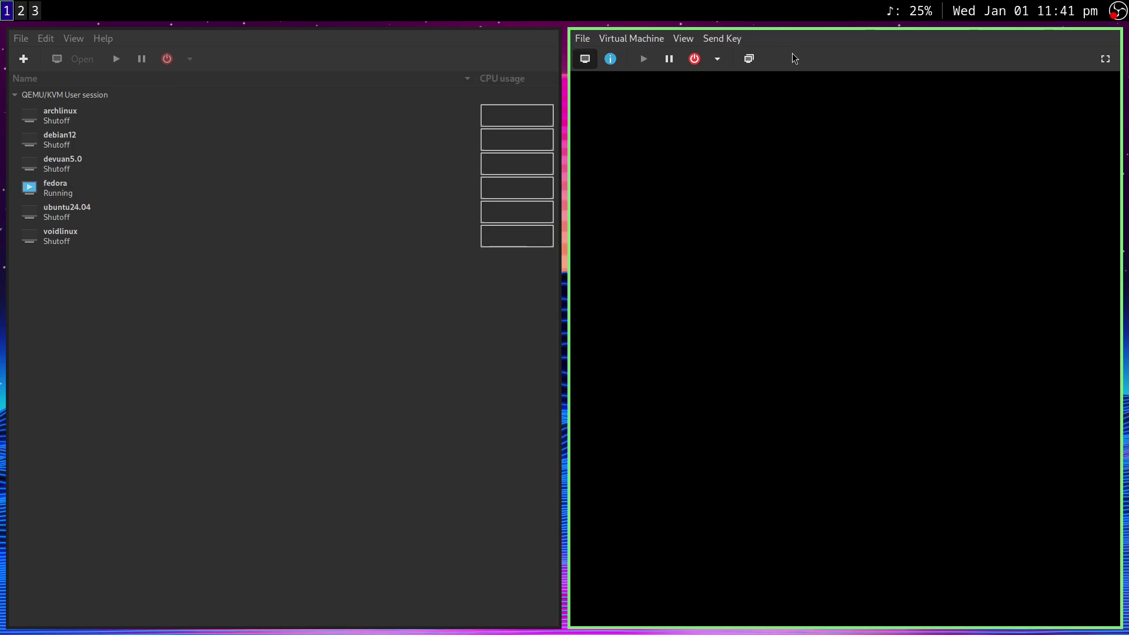
Move the VM console to workspace 4 and make it fullscreen
key(super+shift+4)
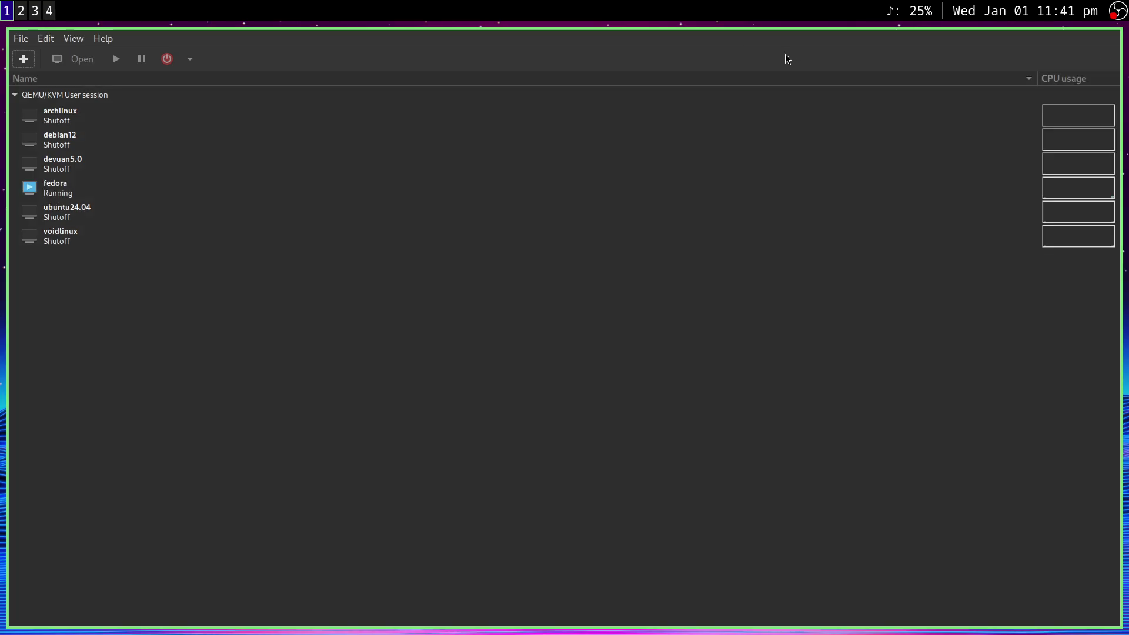
key(super+4)
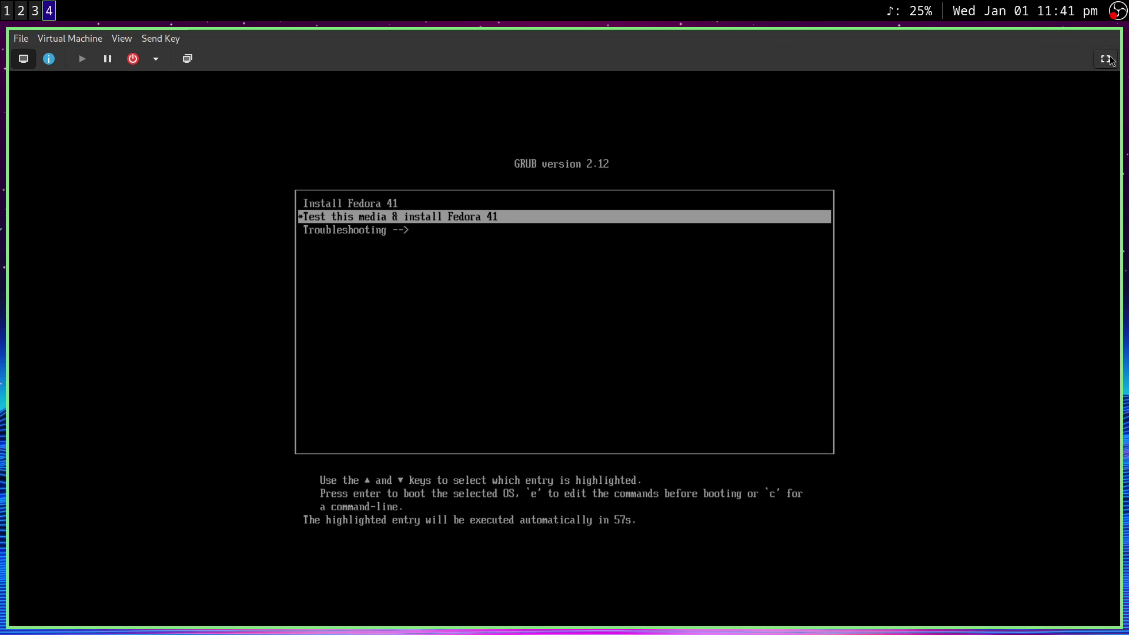
click(1106, 59)
Stop the GRUB countdown and highlight the Install Fedora 41 entry
key(Up)
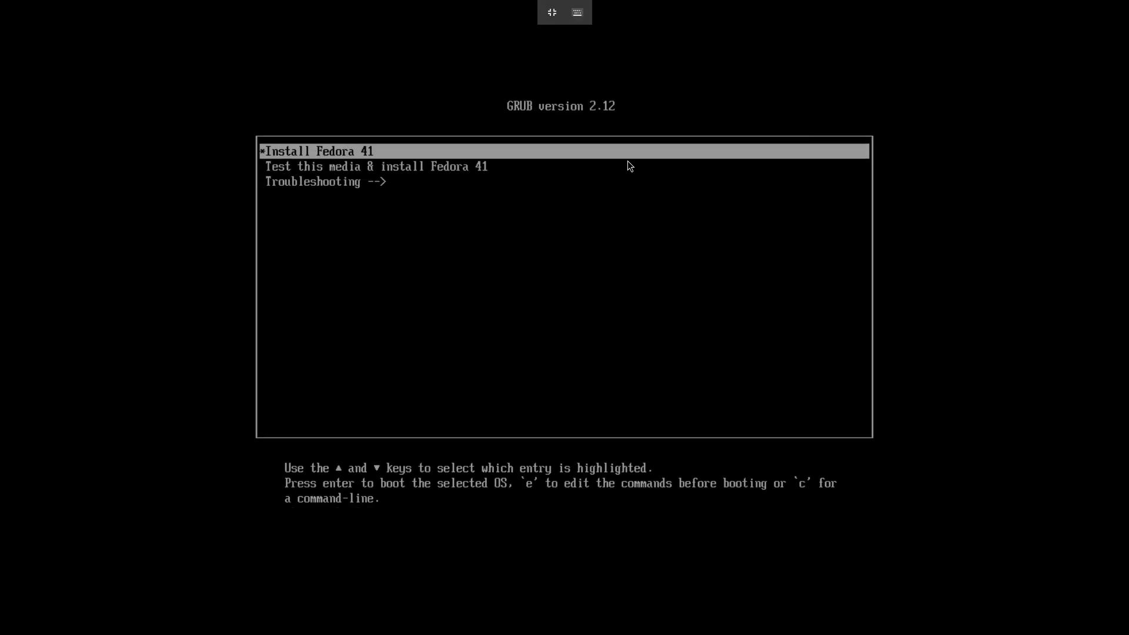
key(Down)
key(Down)
key(Up)
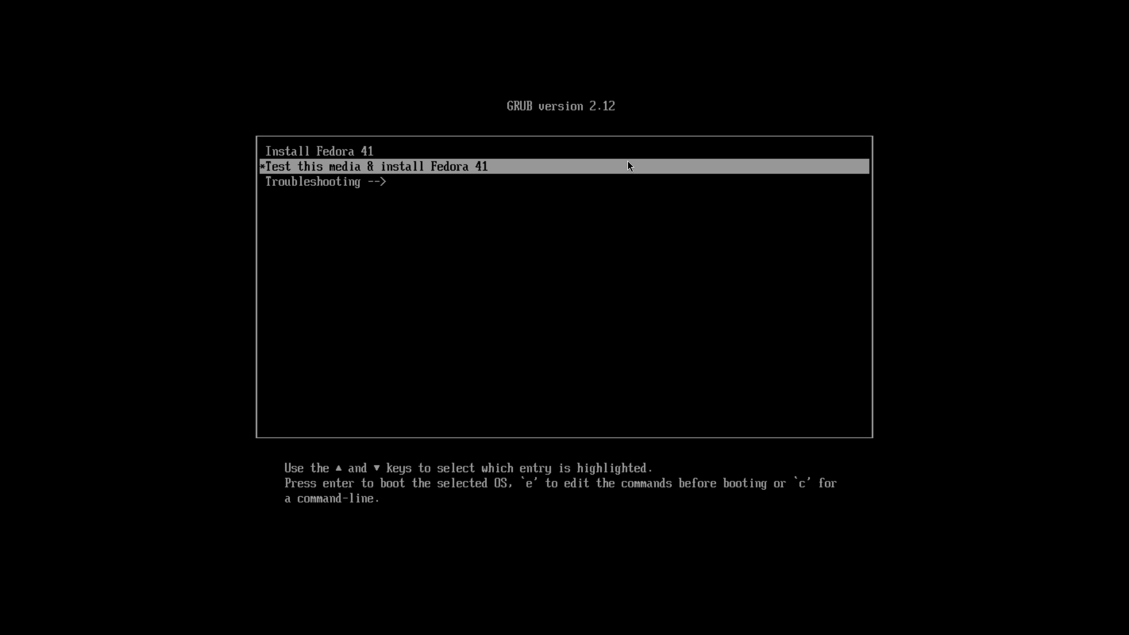
key(Up)
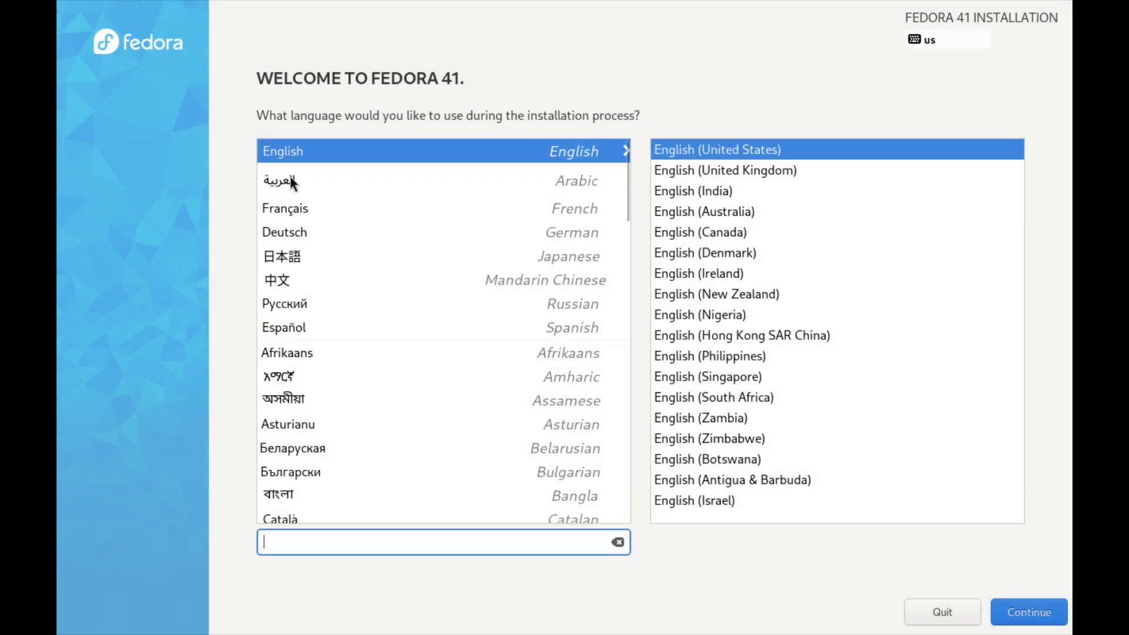
Briefly pick Asturianu, then go back to English (United States) as the installer language
click(606, 425)
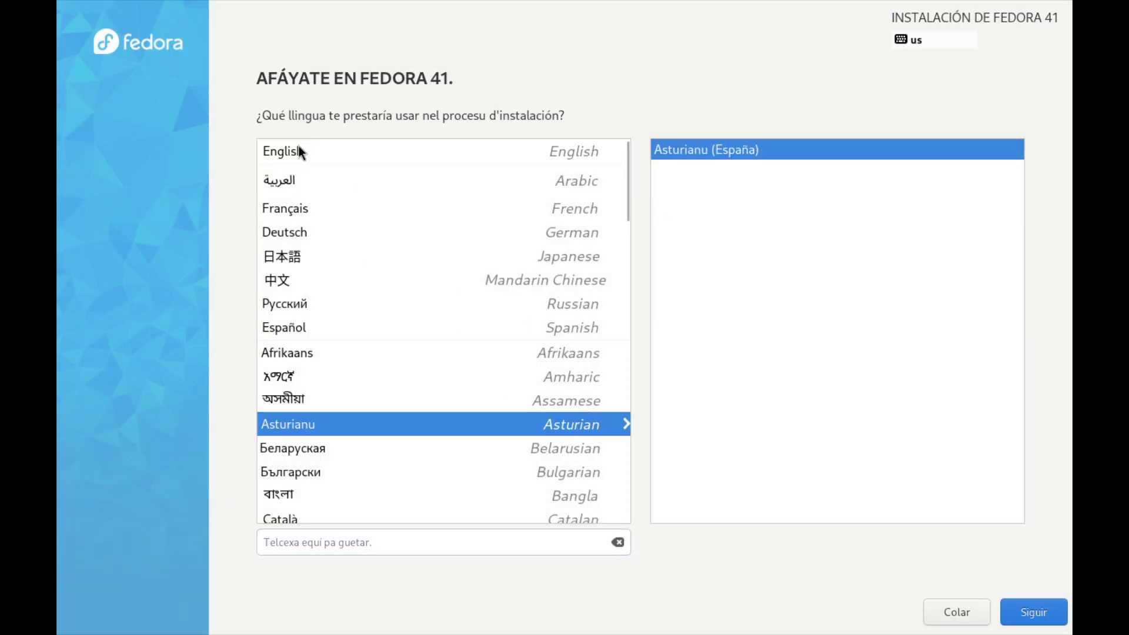
click(281, 152)
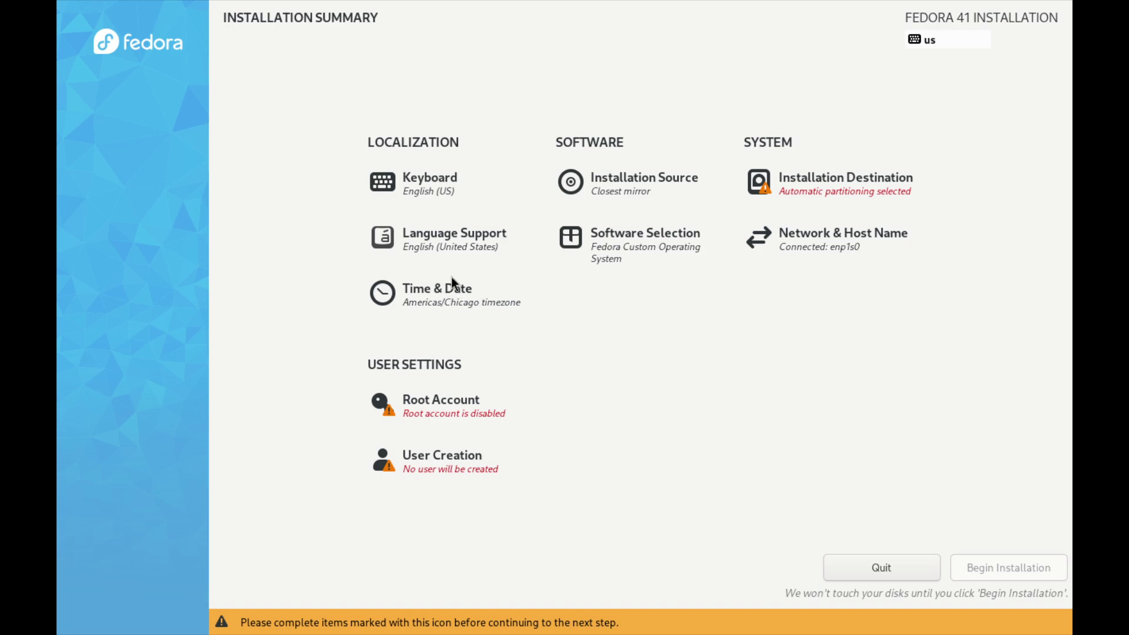
Confirm Installation Source uses the closest mirror, then go to Installation Destination
click(638, 193)
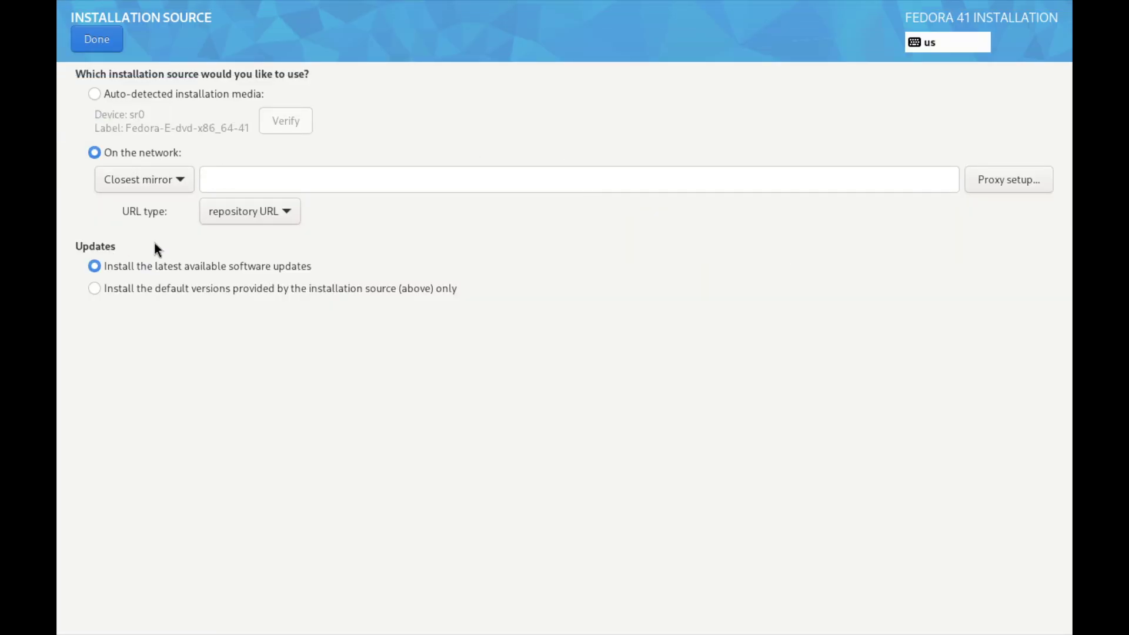
click(100, 31)
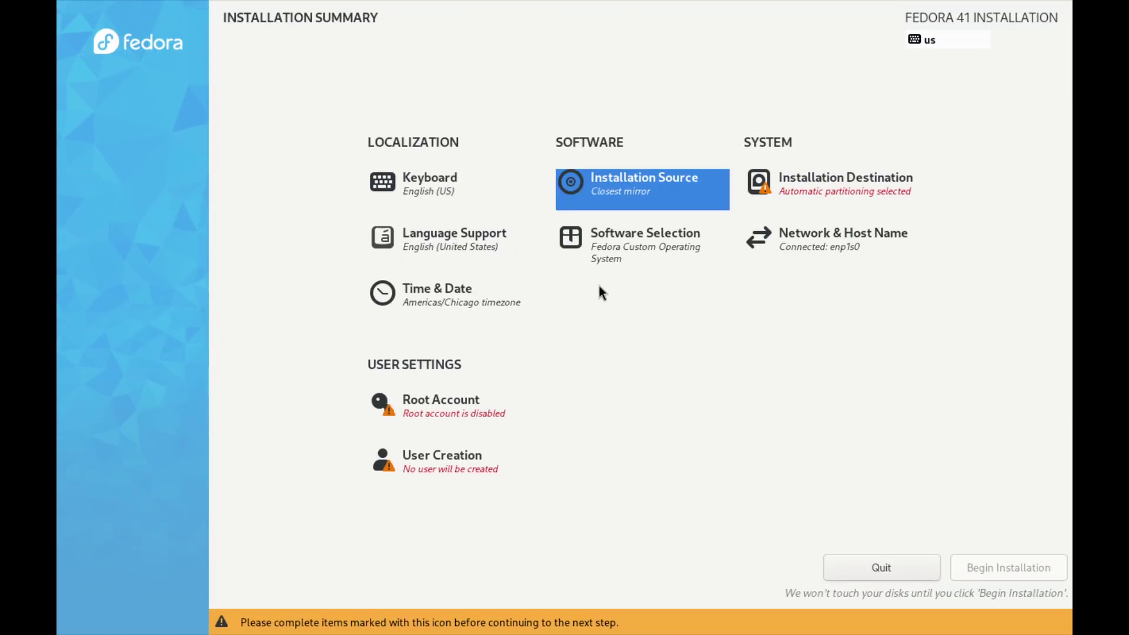
click(814, 198)
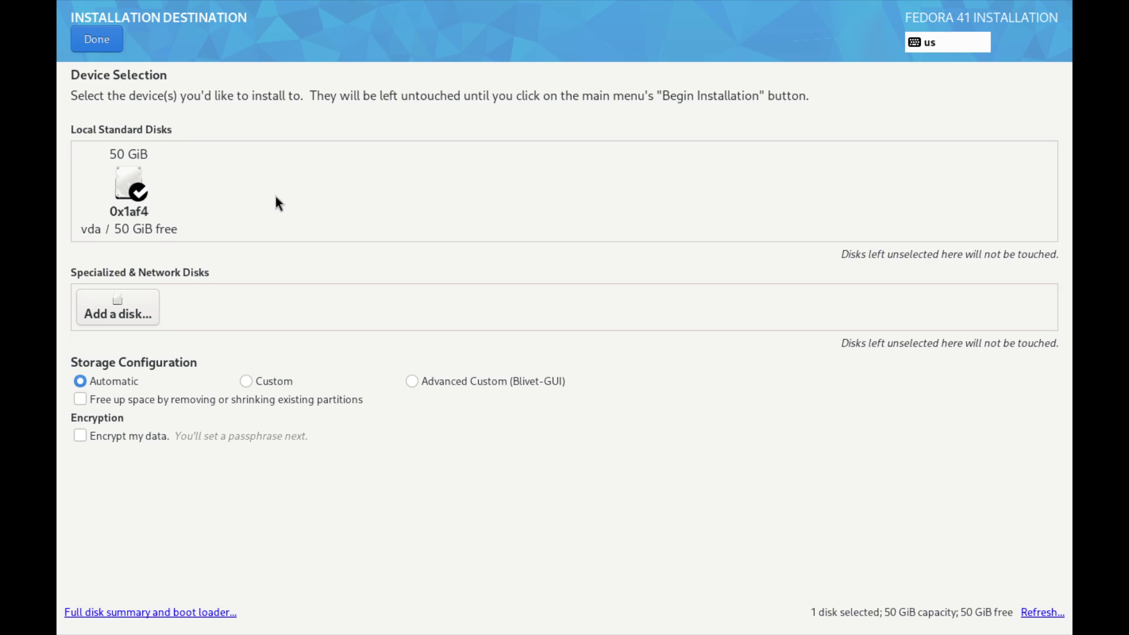
Reselect the 50 GiB vda disk and choose Advanced Custom (Blivet-GUI) storage configuration
click(81, 49)
click(755, 194)
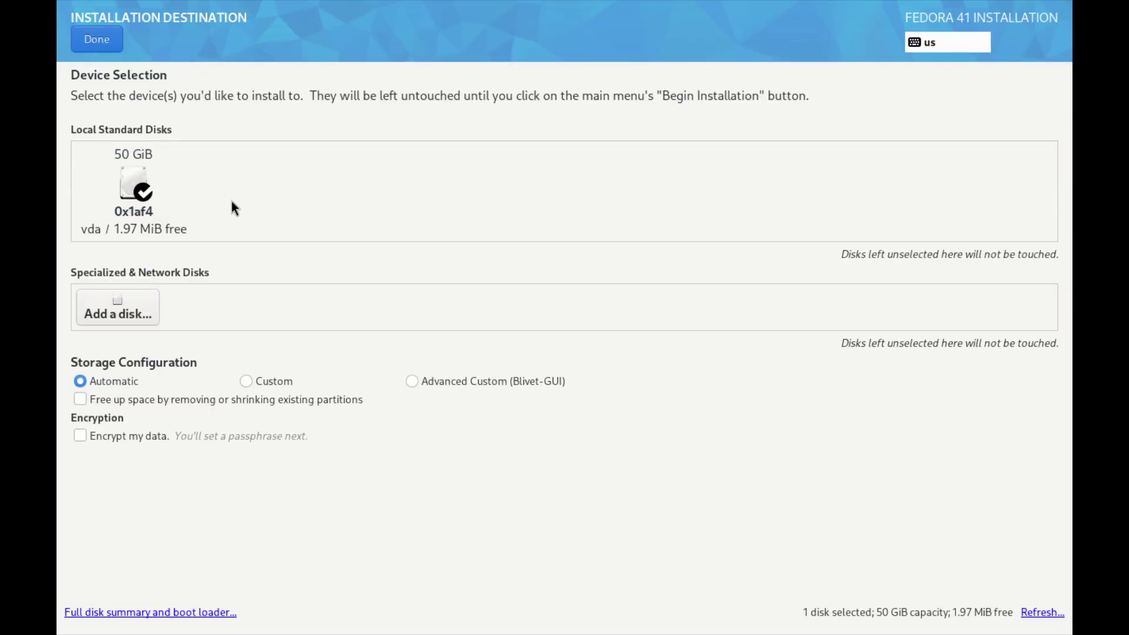
click(141, 202)
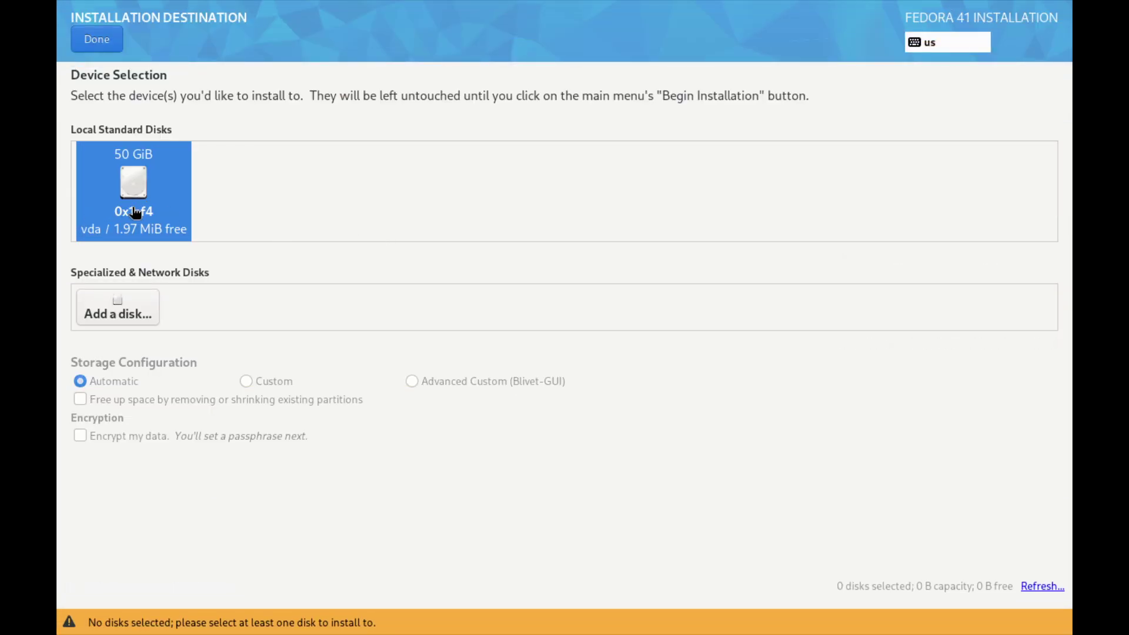
click(134, 206)
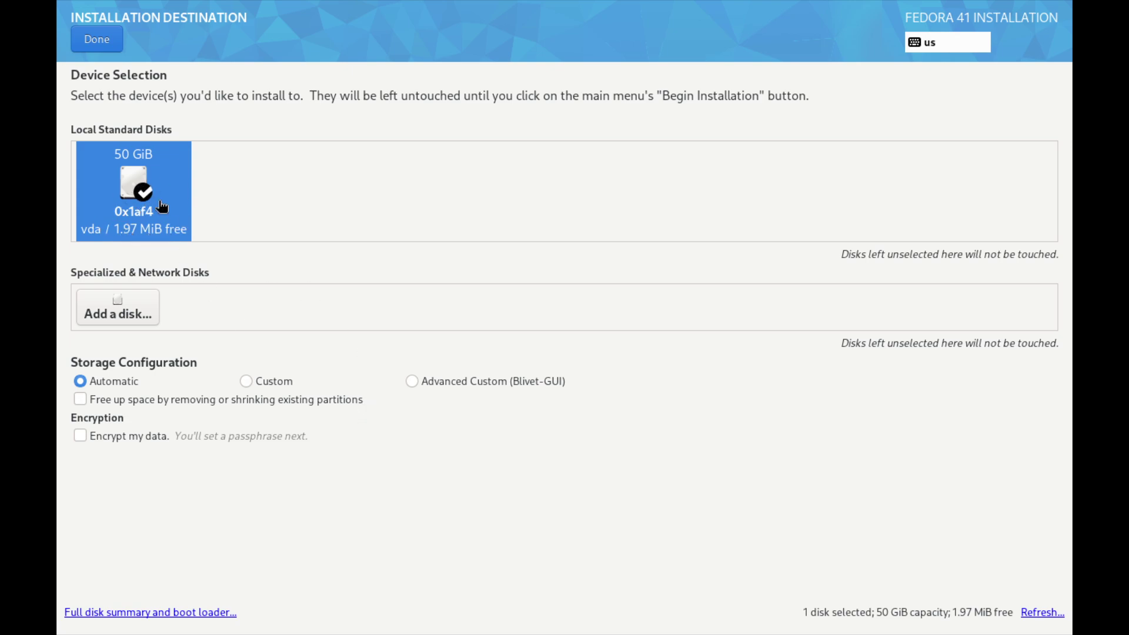
click(418, 383)
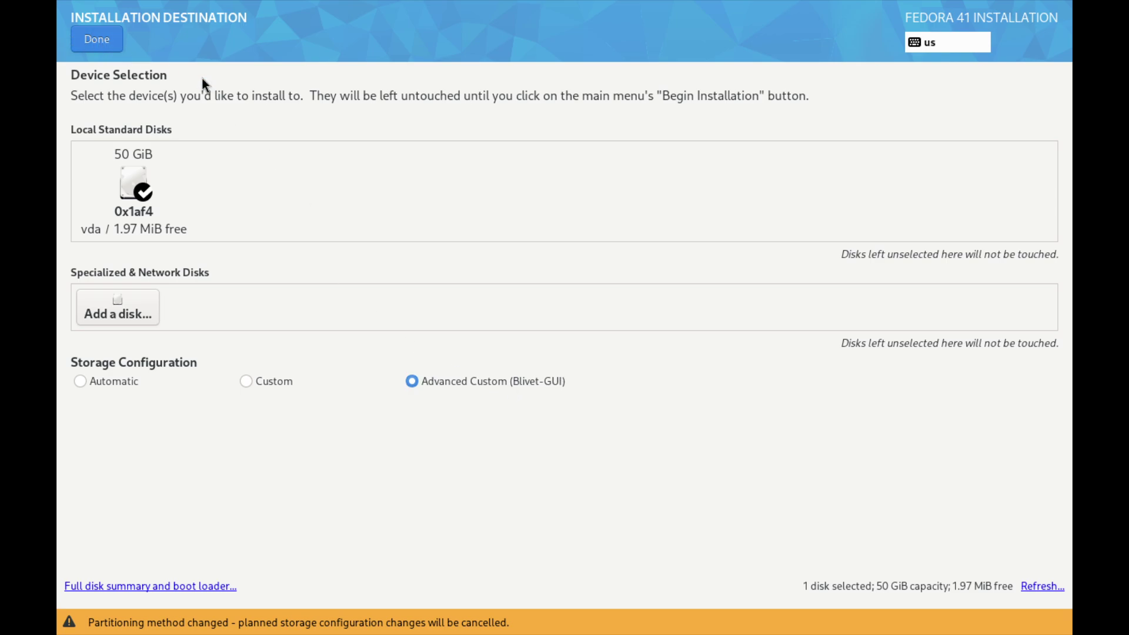
In Blivet-GUI, add an EFI System Partition with mountpoint /boot/efi
click(98, 41)
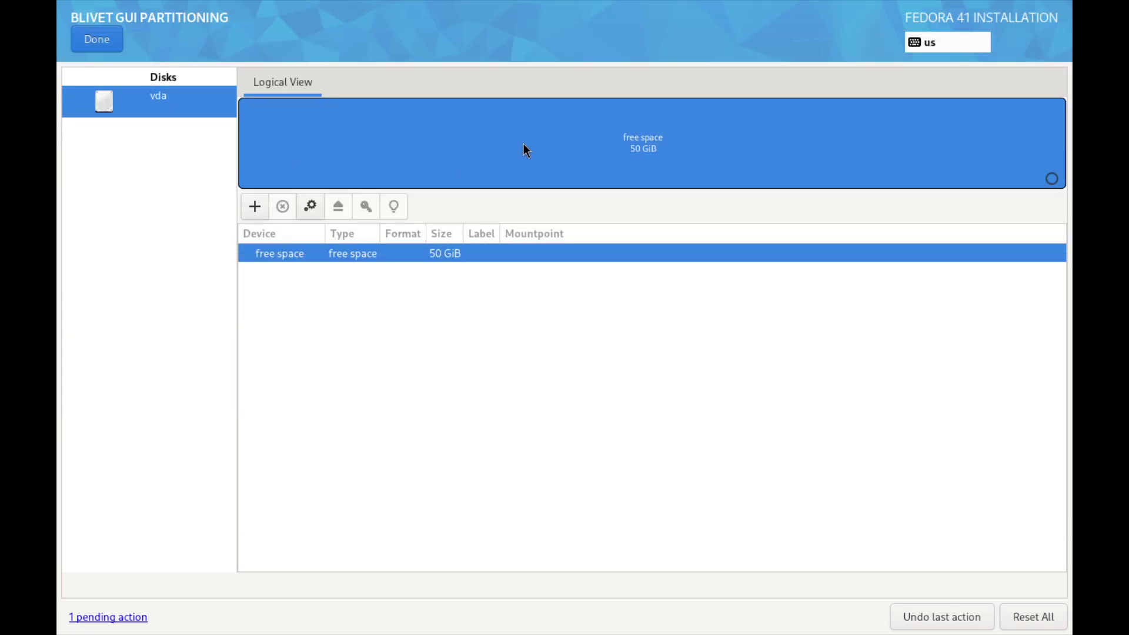
click(249, 213)
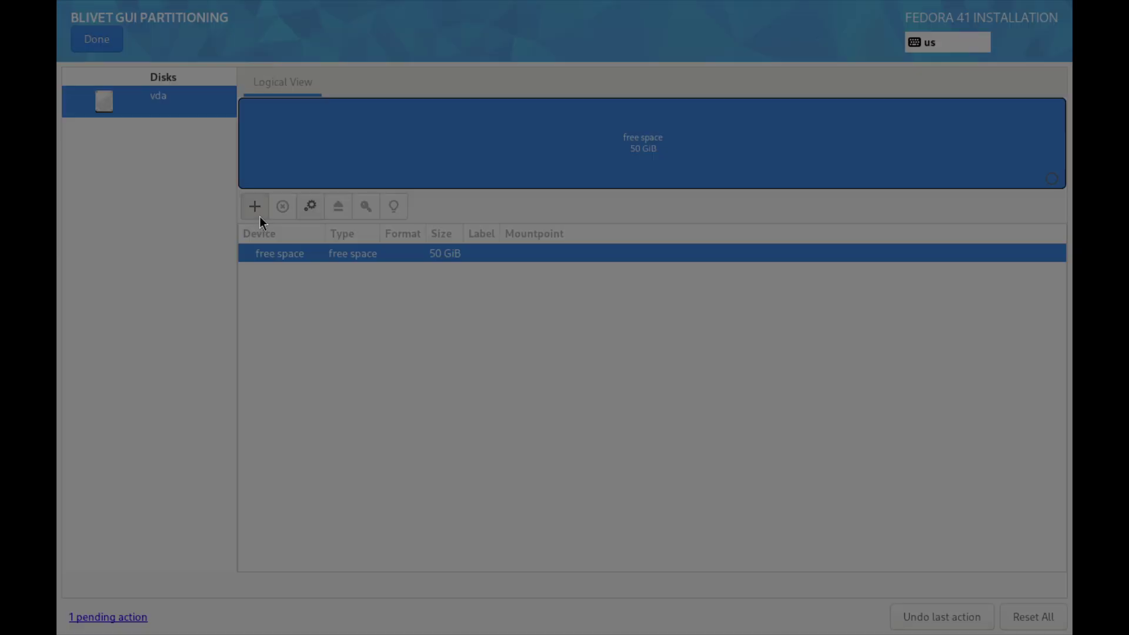
click(532, 340)
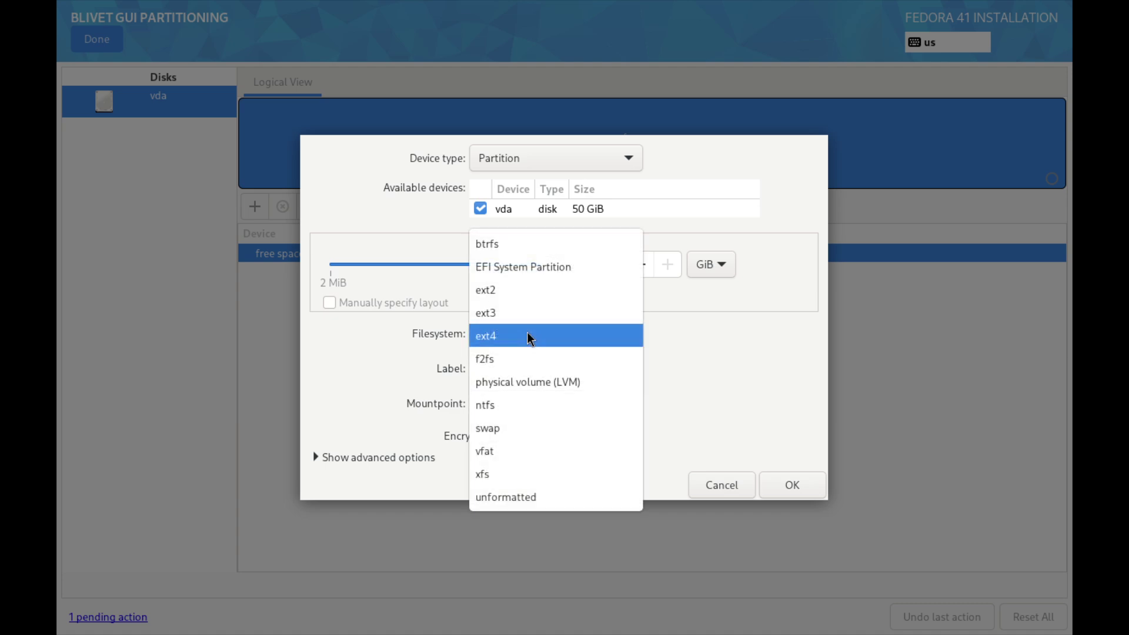
click(532, 262)
click(515, 403)
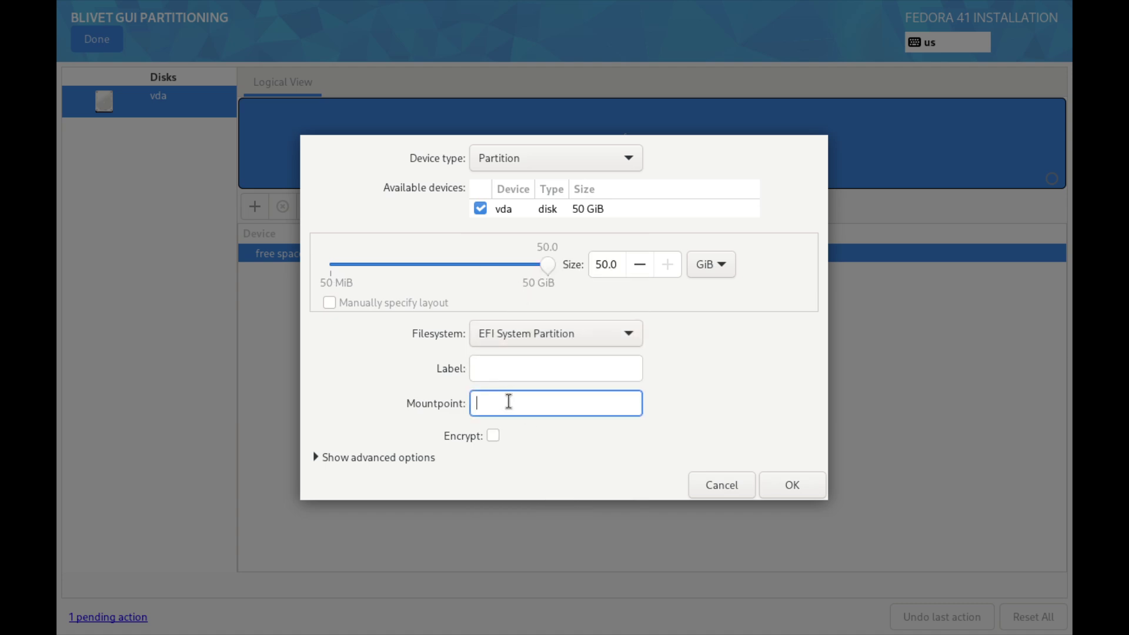
text(/boot/efi)
Size the EFI partition at 1 GiB and create it, leaving 49 GiB free
click(616, 260)
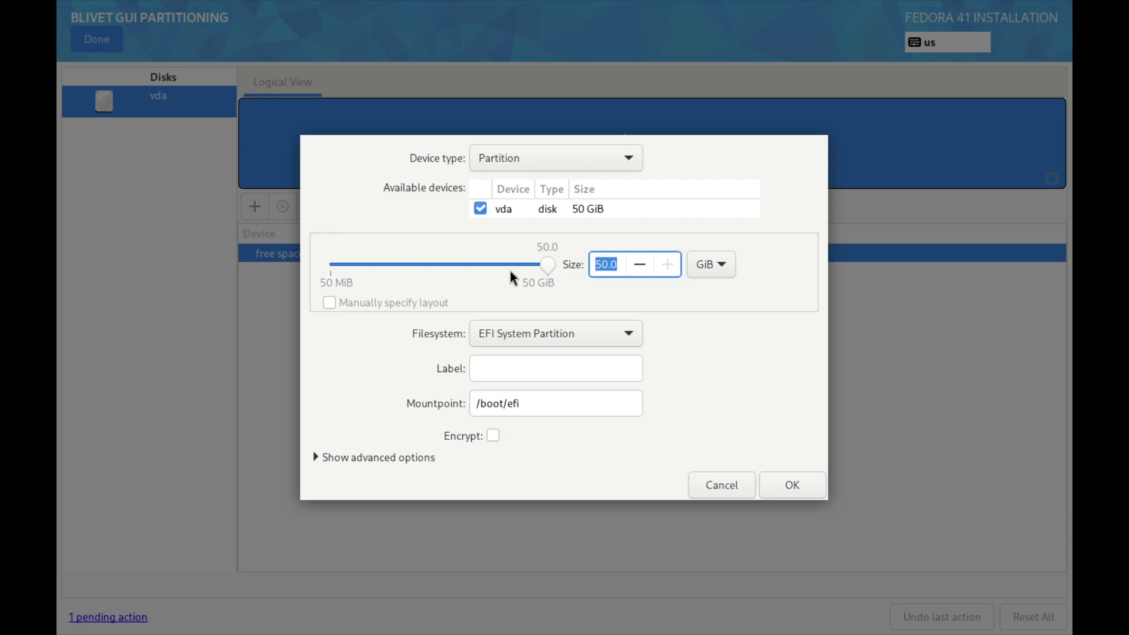
key(End)
key(BackSpace)
key(BackSpace)
key(BackSpace)
key(BackSpace)
text(1)
key(Return)
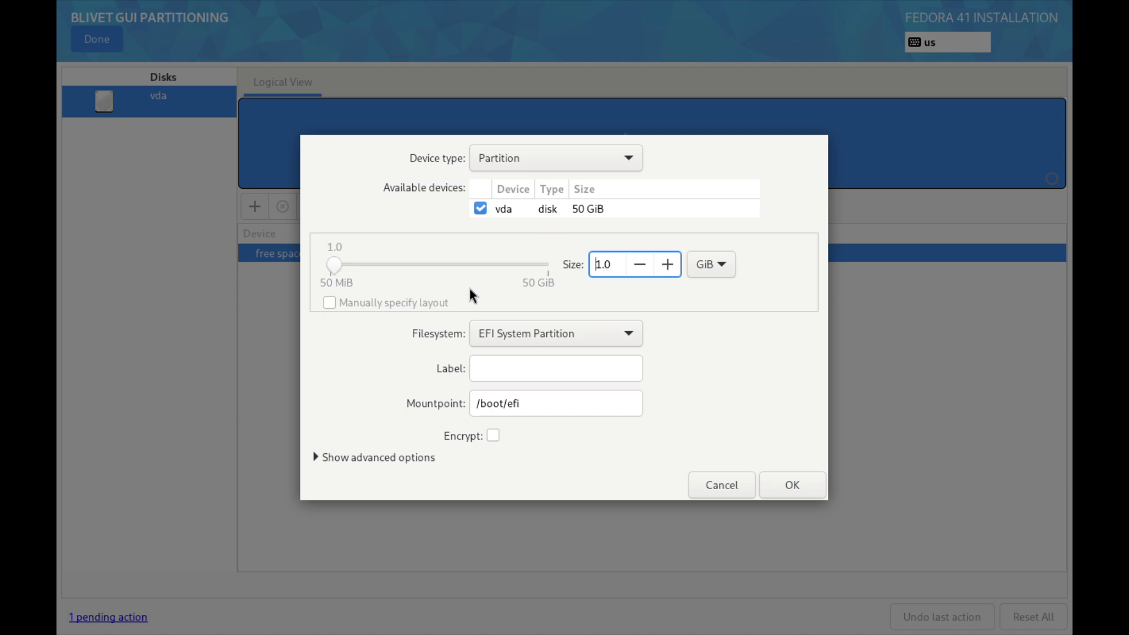
click(547, 406)
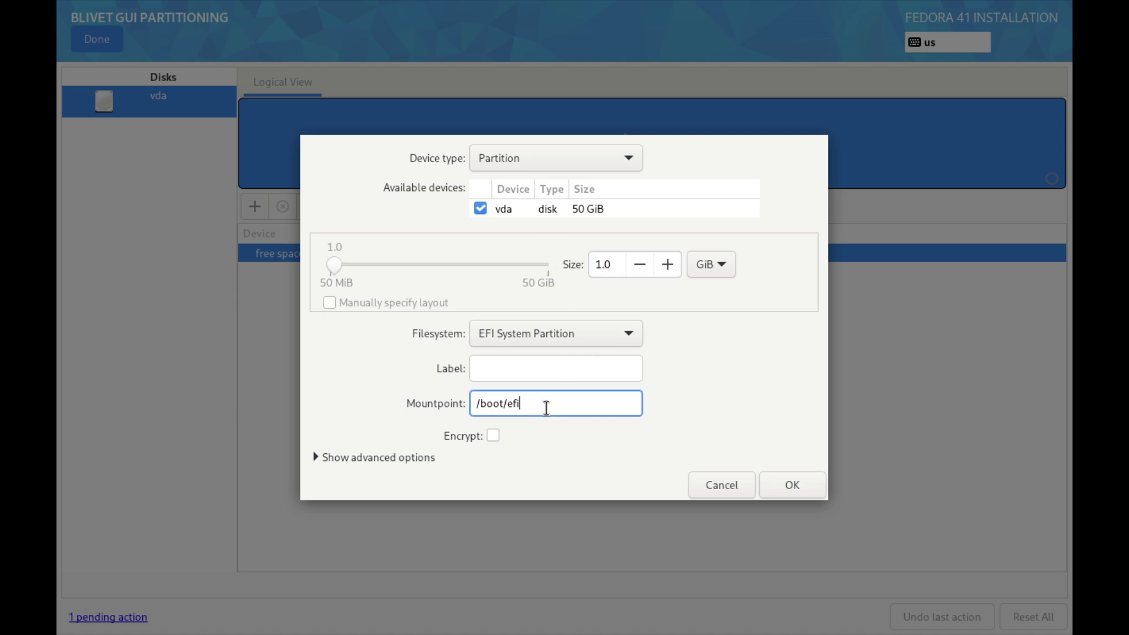
click(790, 486)
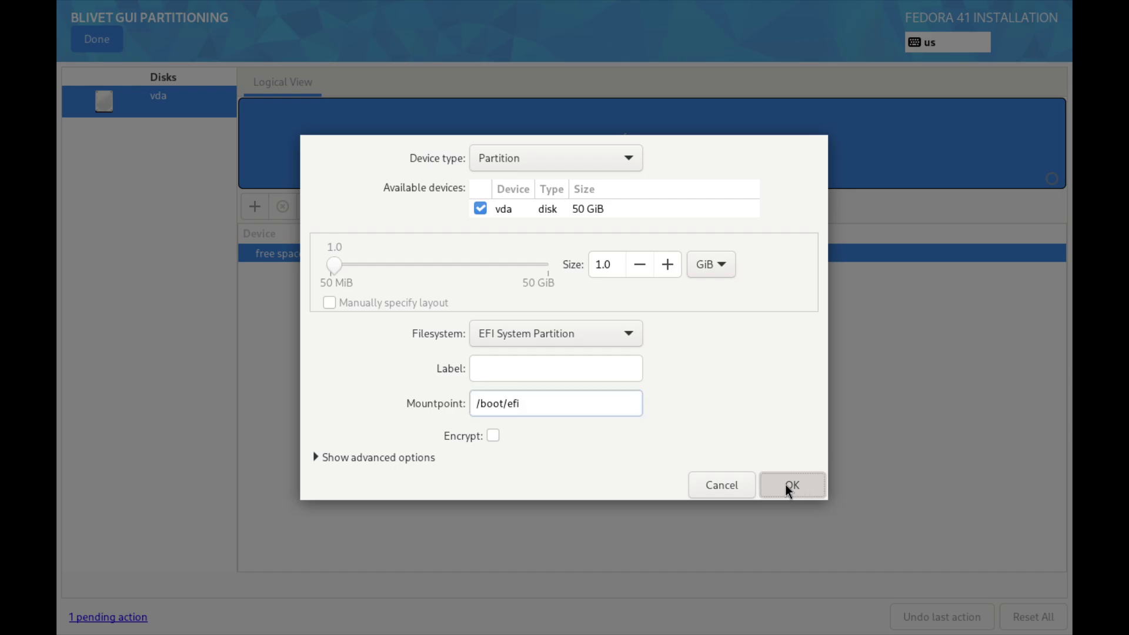
click(416, 173)
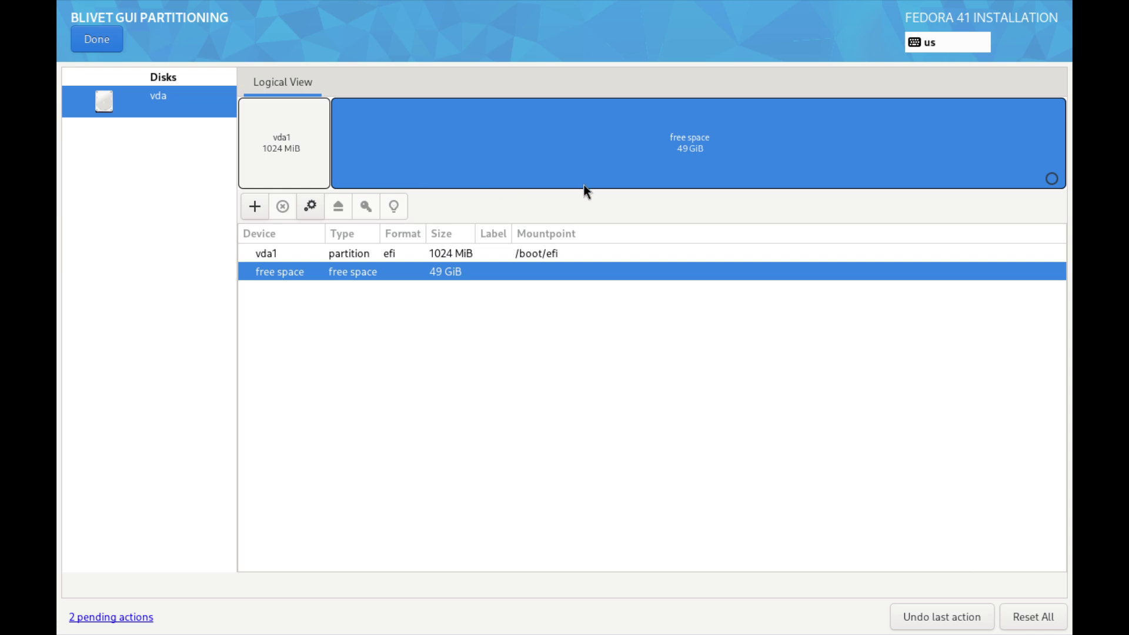
Define an ext4 partition in the 49 GiB free space mounted at /
click(253, 208)
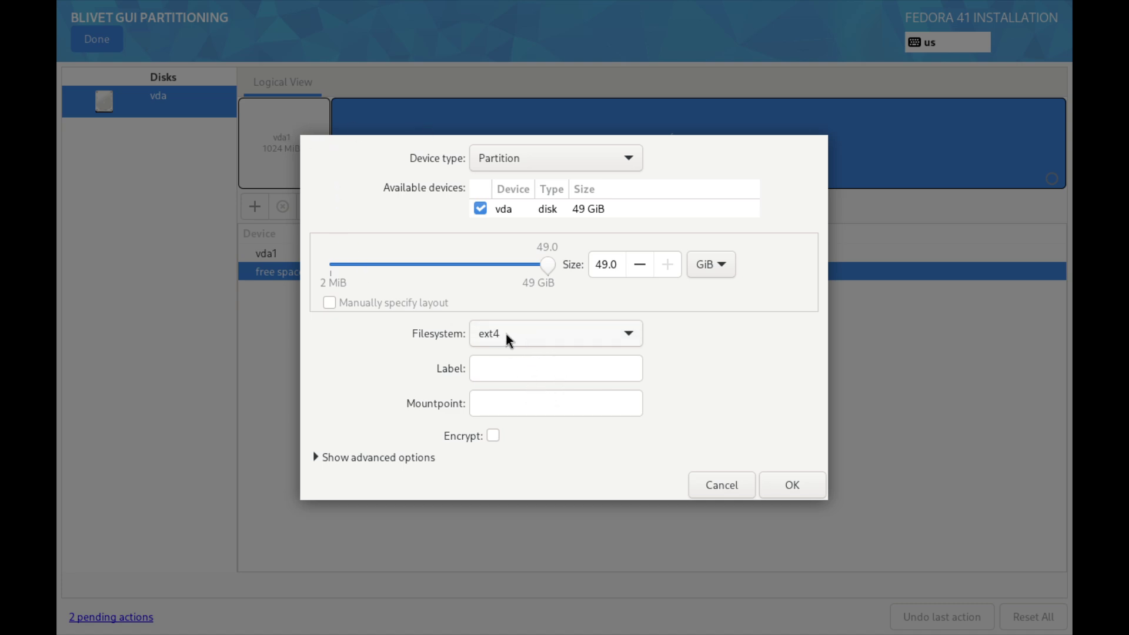
click(639, 336)
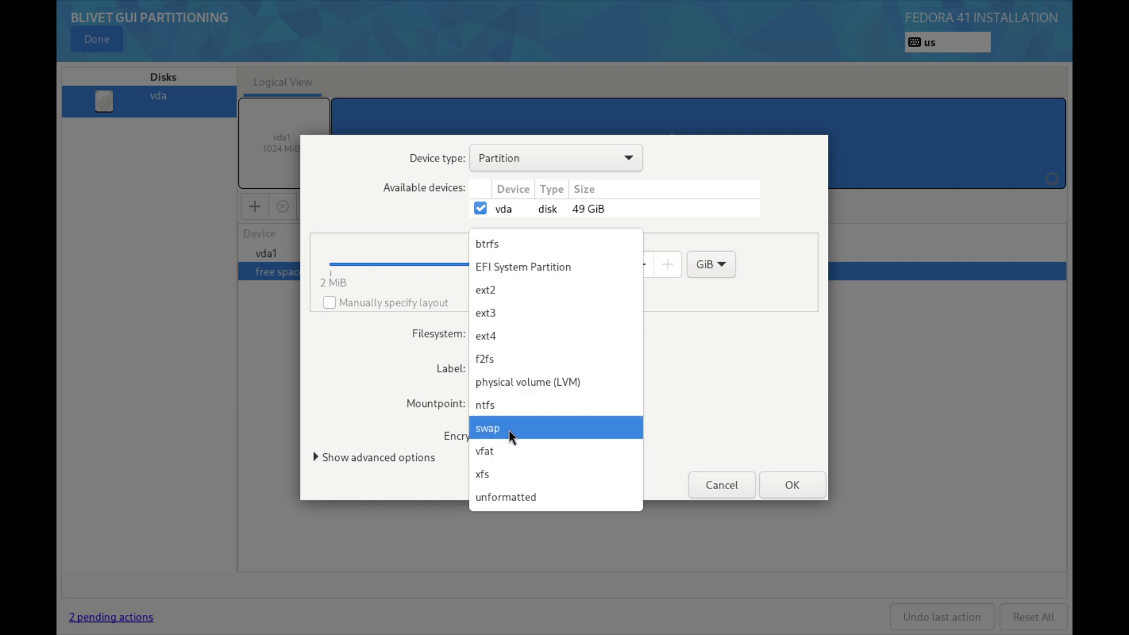
click(525, 336)
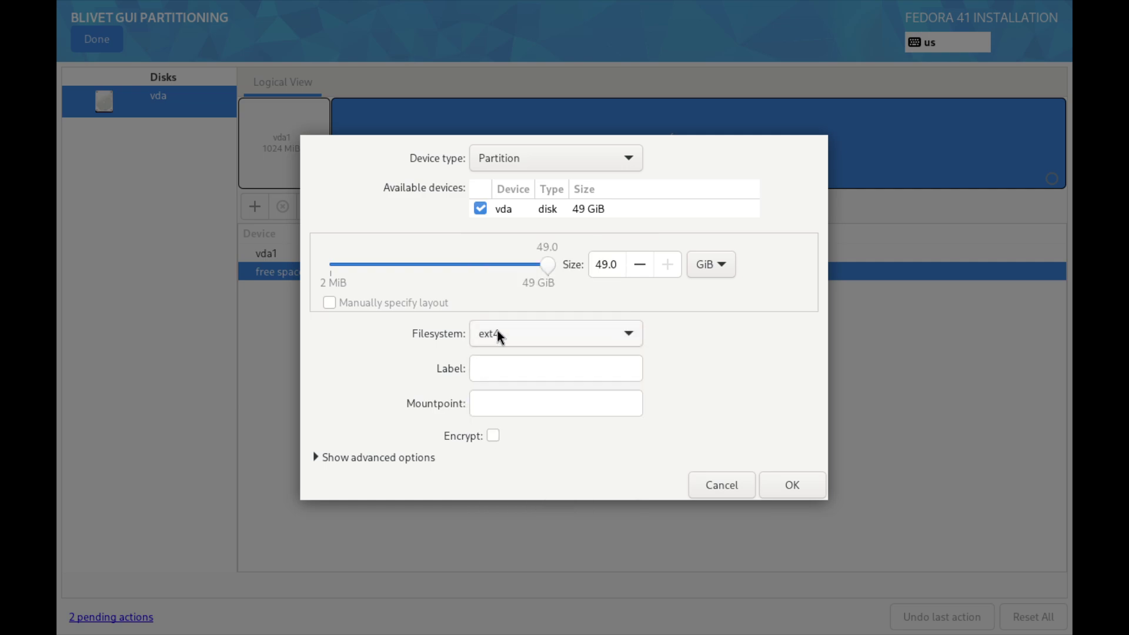
click(503, 397)
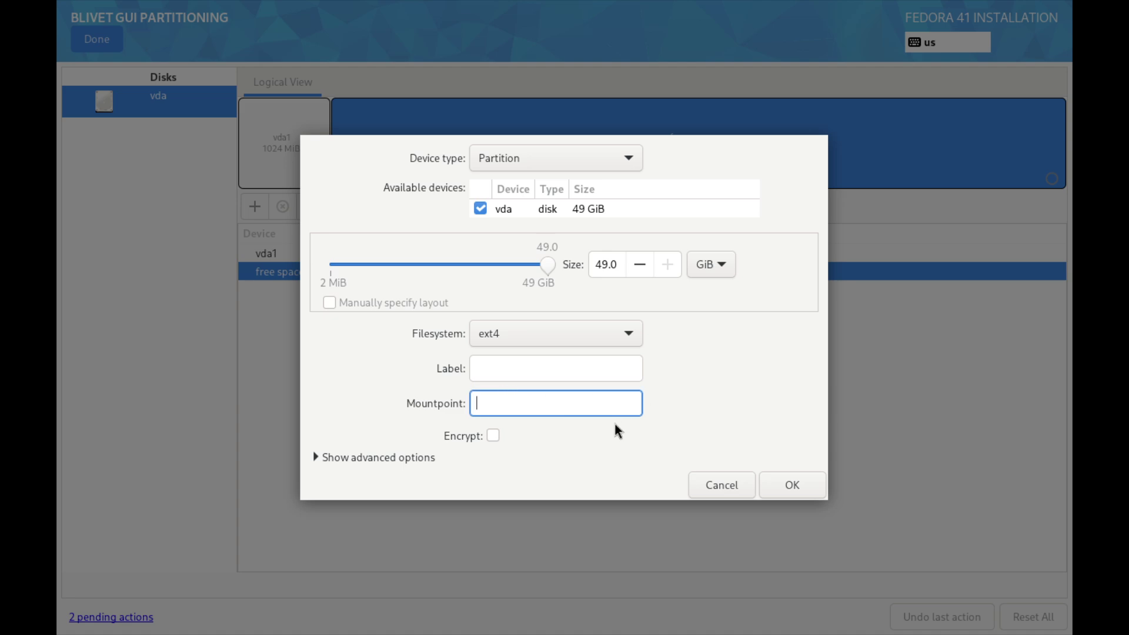
text(/)
click(504, 366)
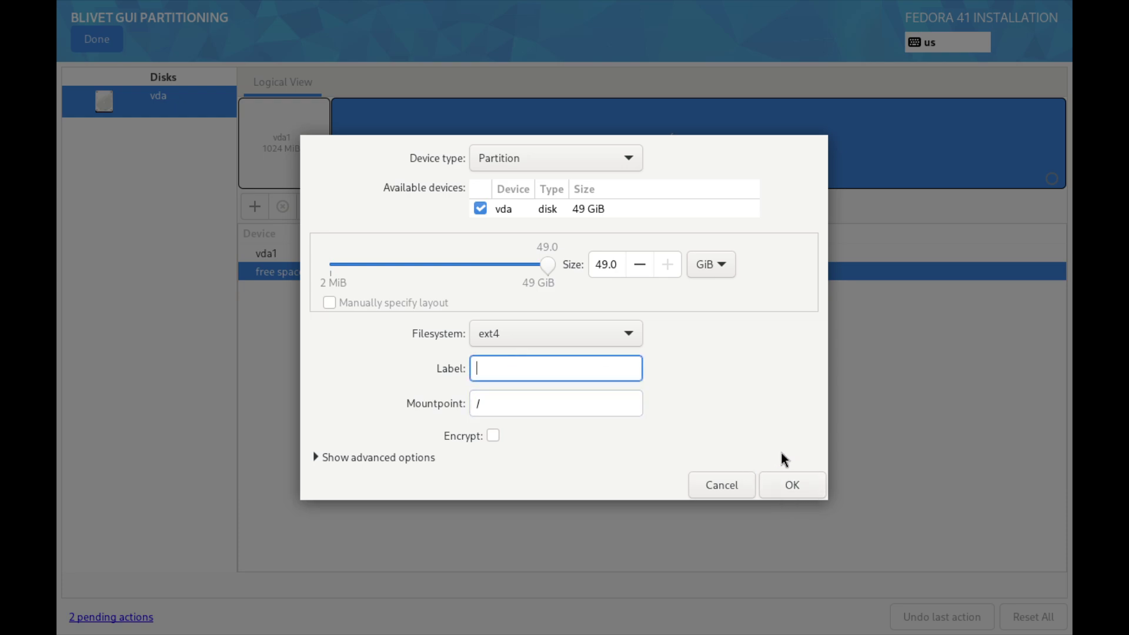
Create the root partition and accept the summary of partitioning changes
click(788, 484)
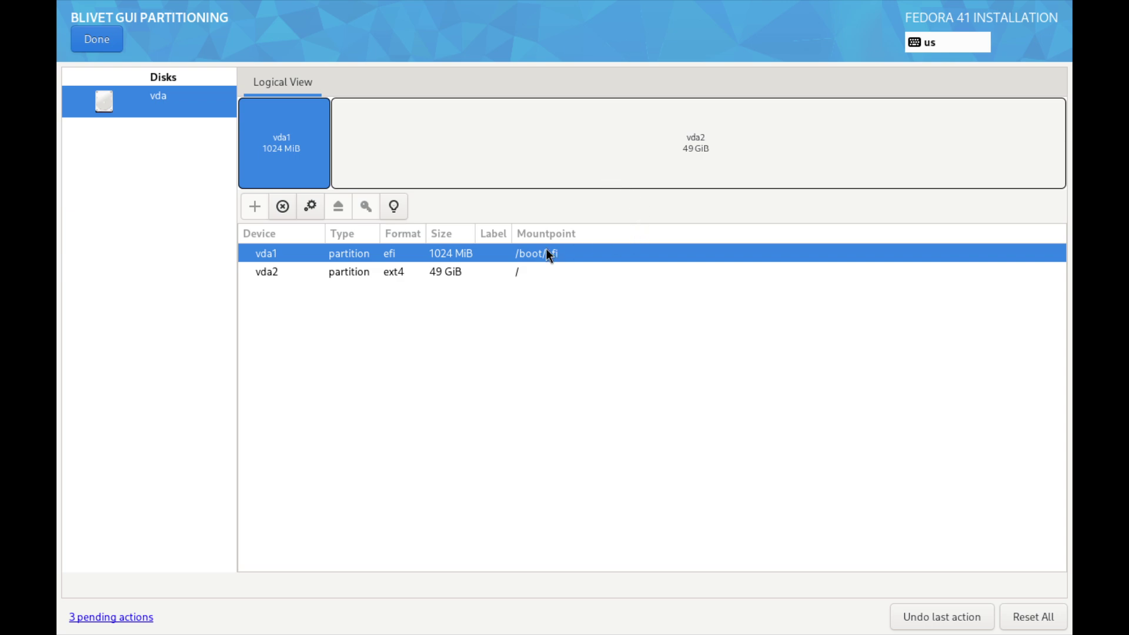
click(109, 40)
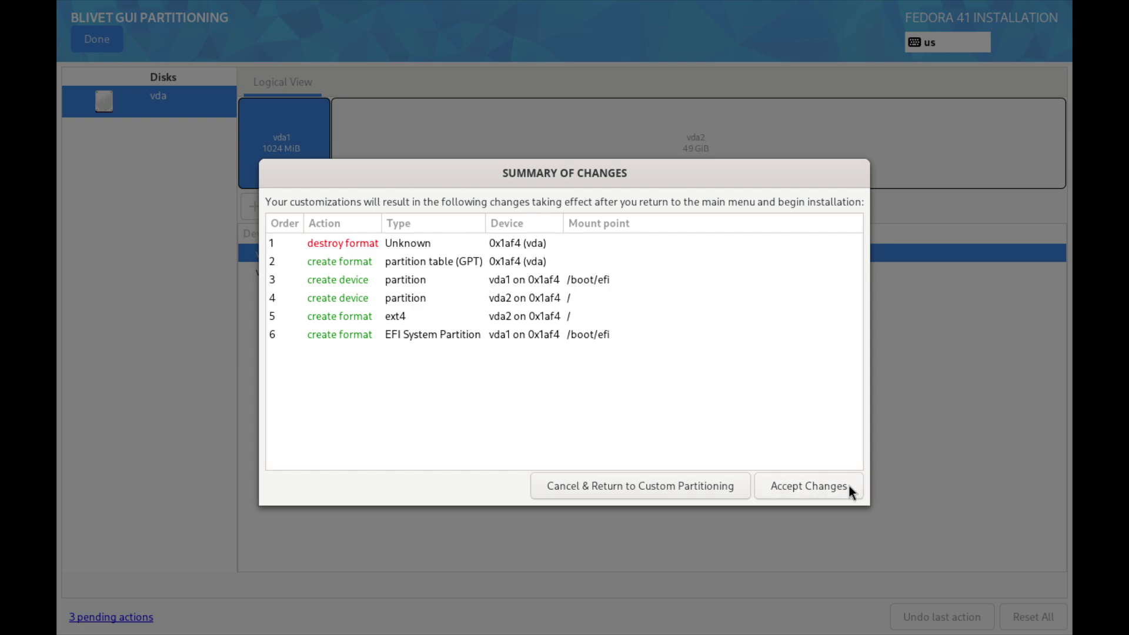
click(823, 486)
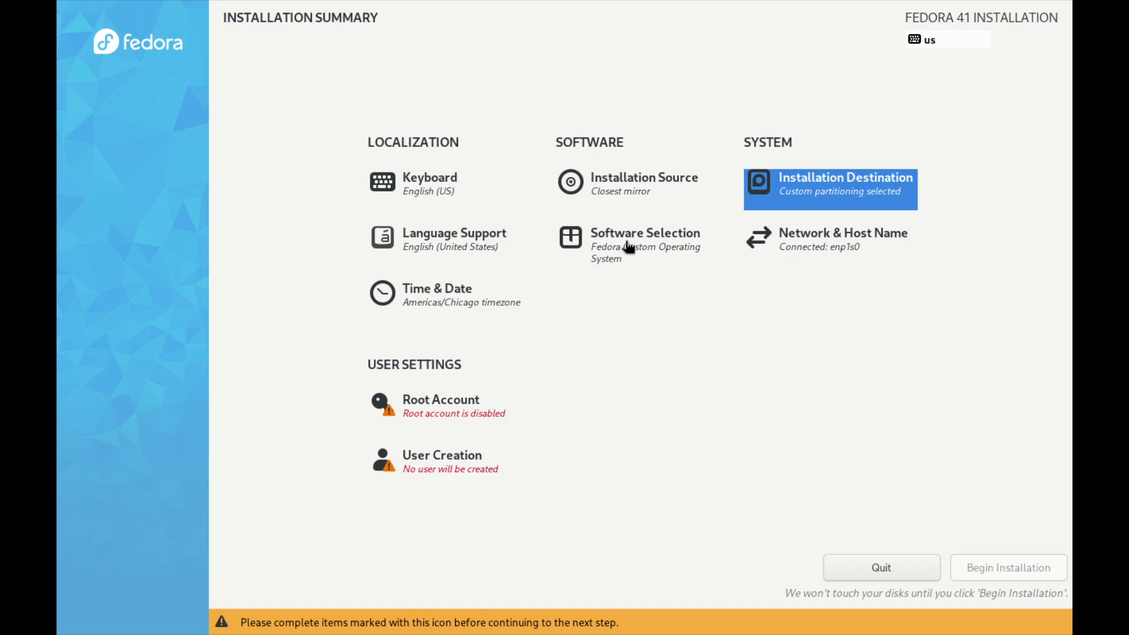
Apply host name 'fedora' in Network & Host Name and go back to the summary
click(820, 238)
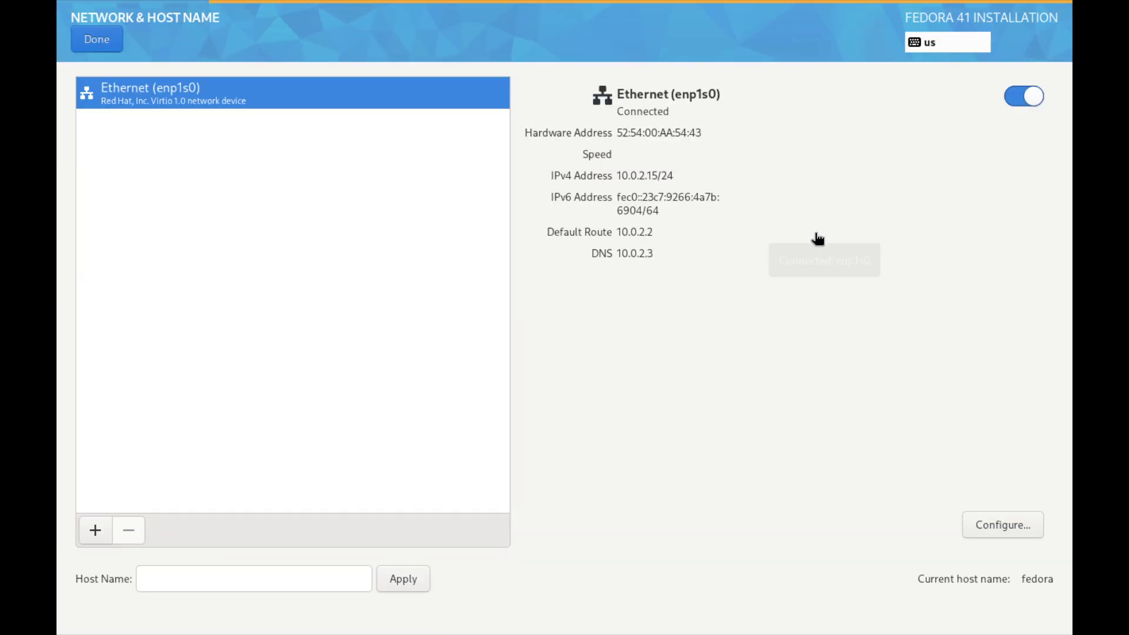
click(222, 578)
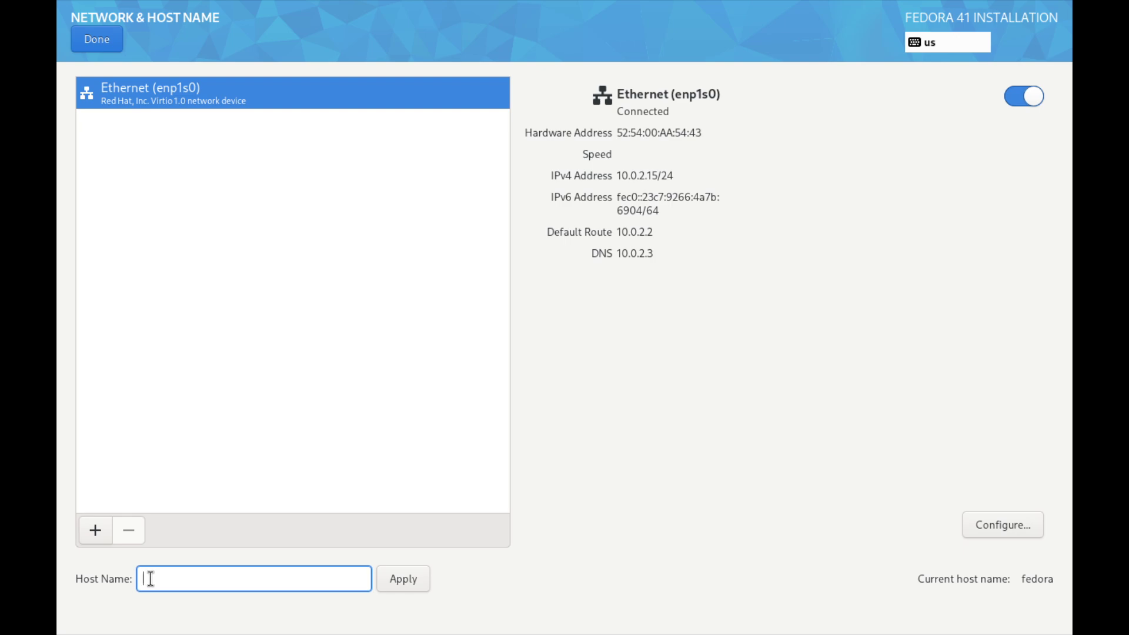
text(fedora)
click(414, 580)
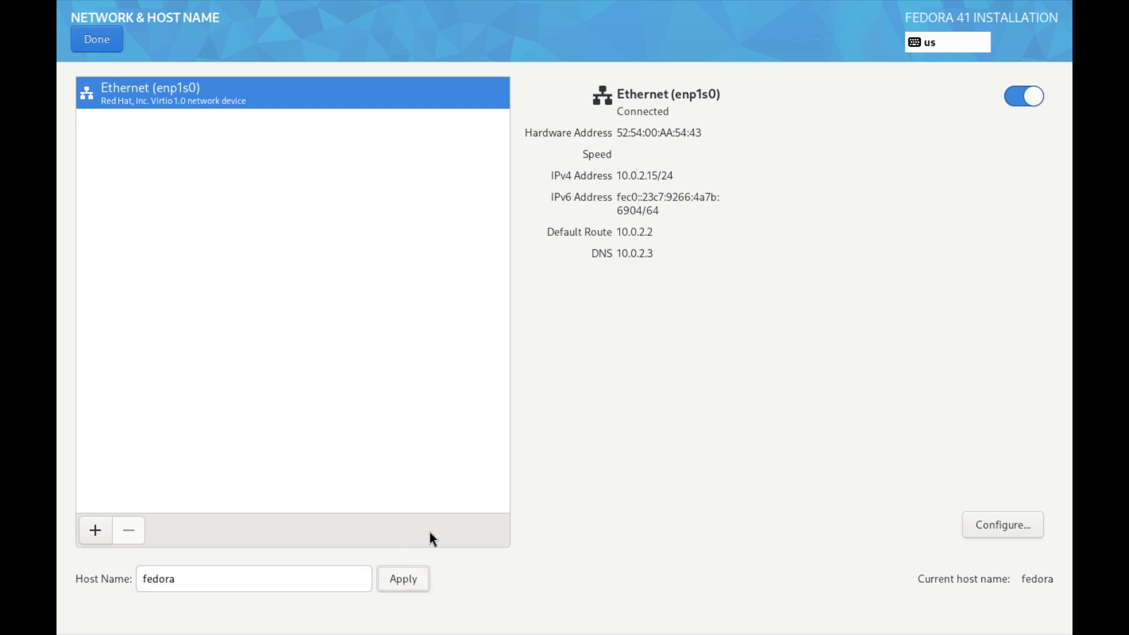
click(113, 47)
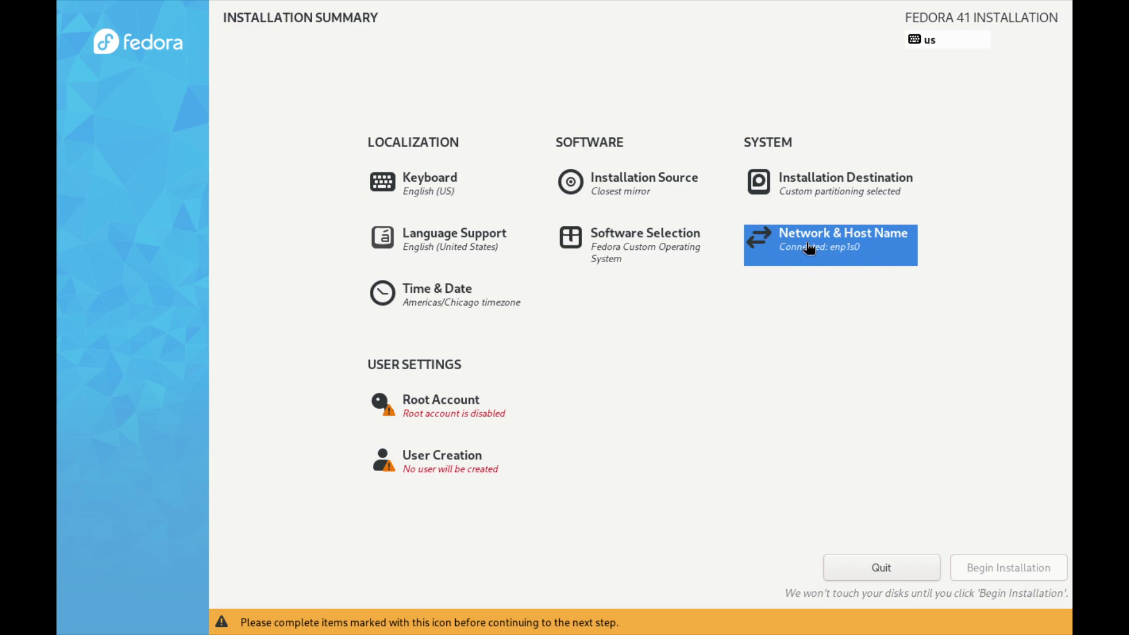
click(617, 257)
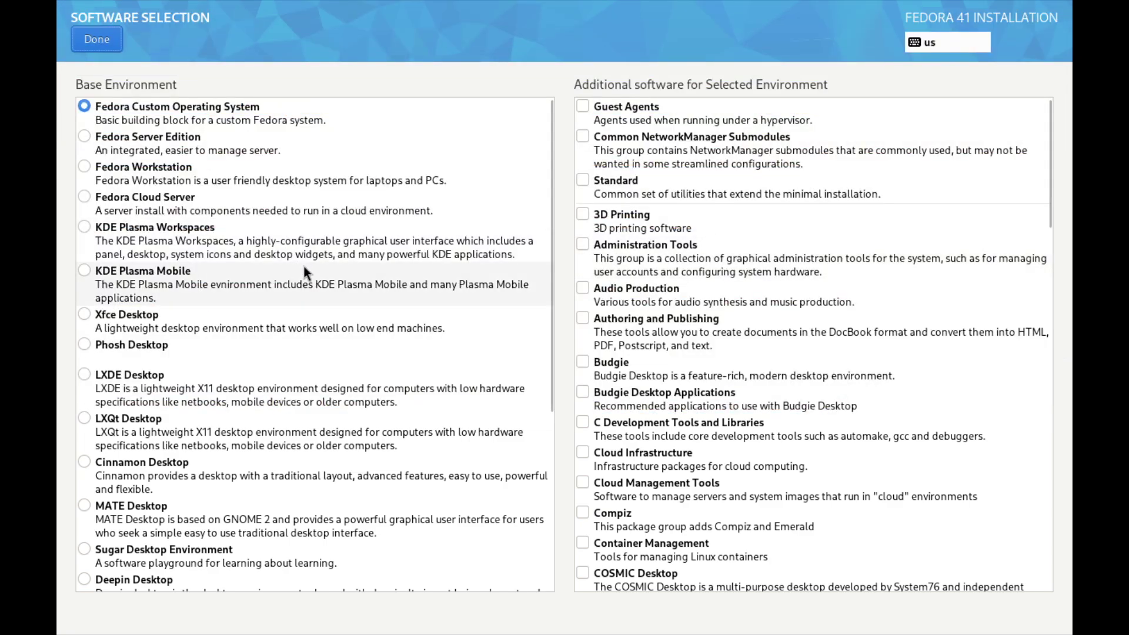
scroll(224, 246, down, 5)
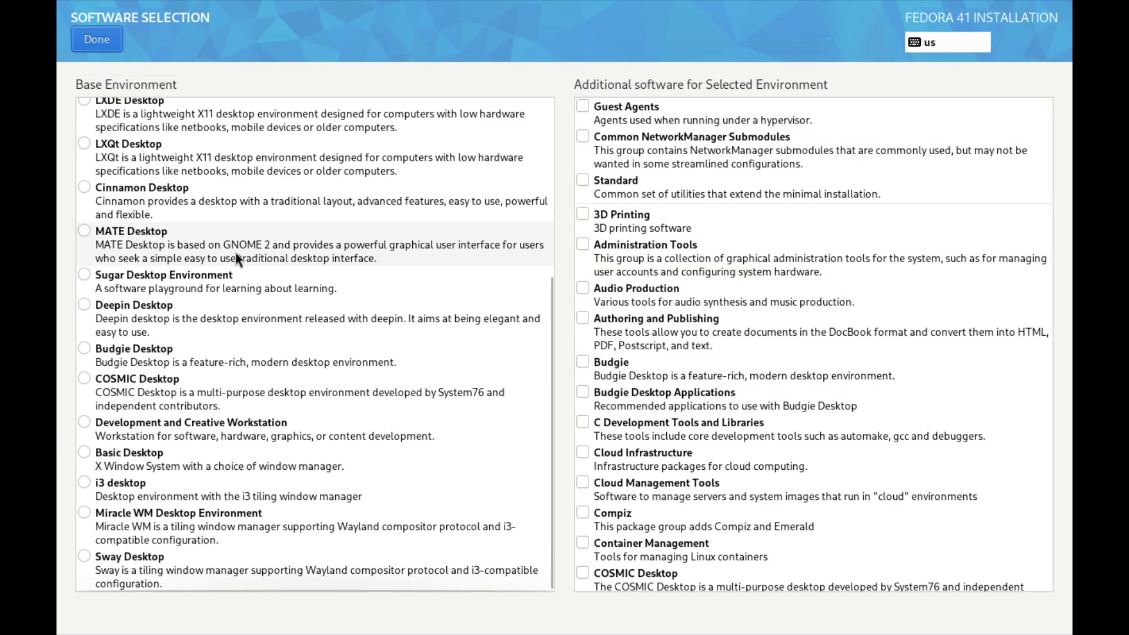
scroll(254, 335, up, 3)
scroll(124, 321, down, 3)
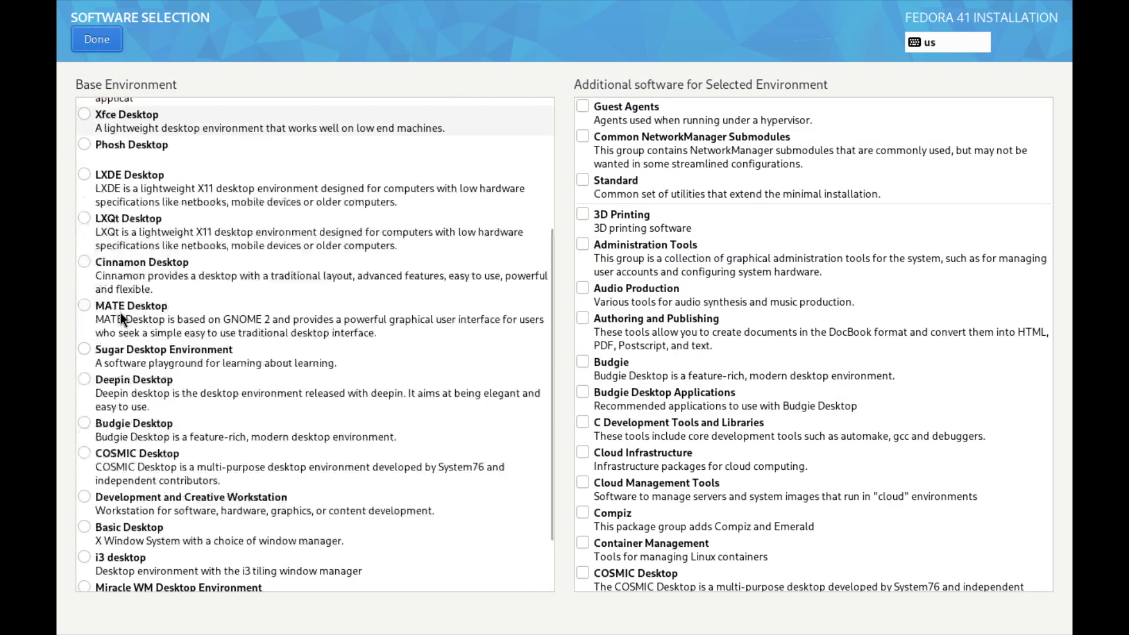
scroll(141, 517, down, 1)
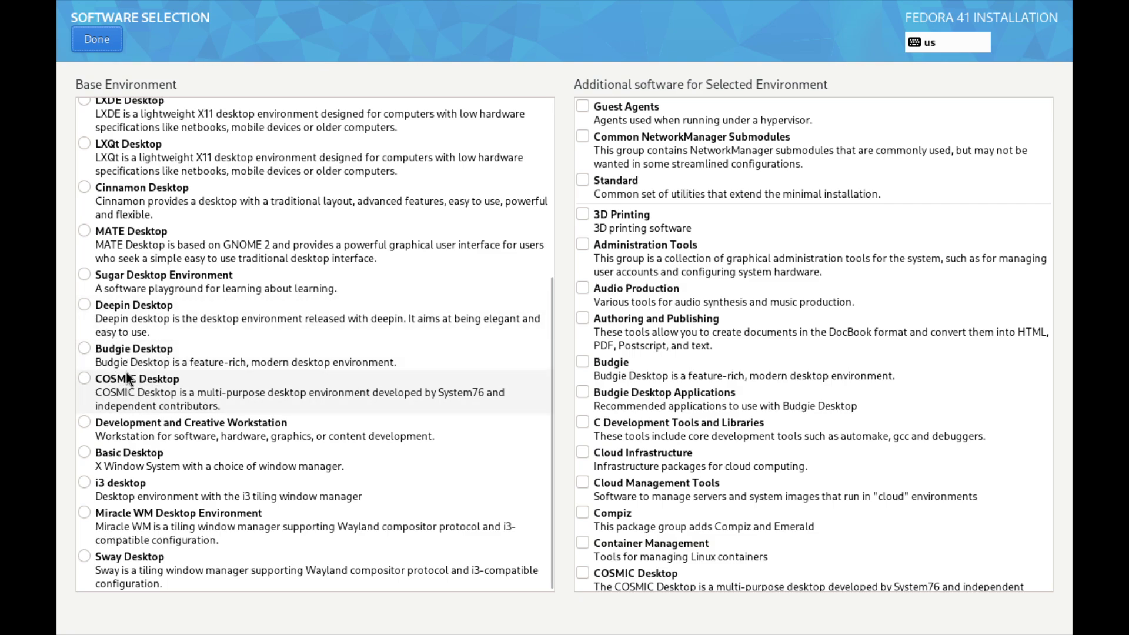
scroll(147, 347, up, 5)
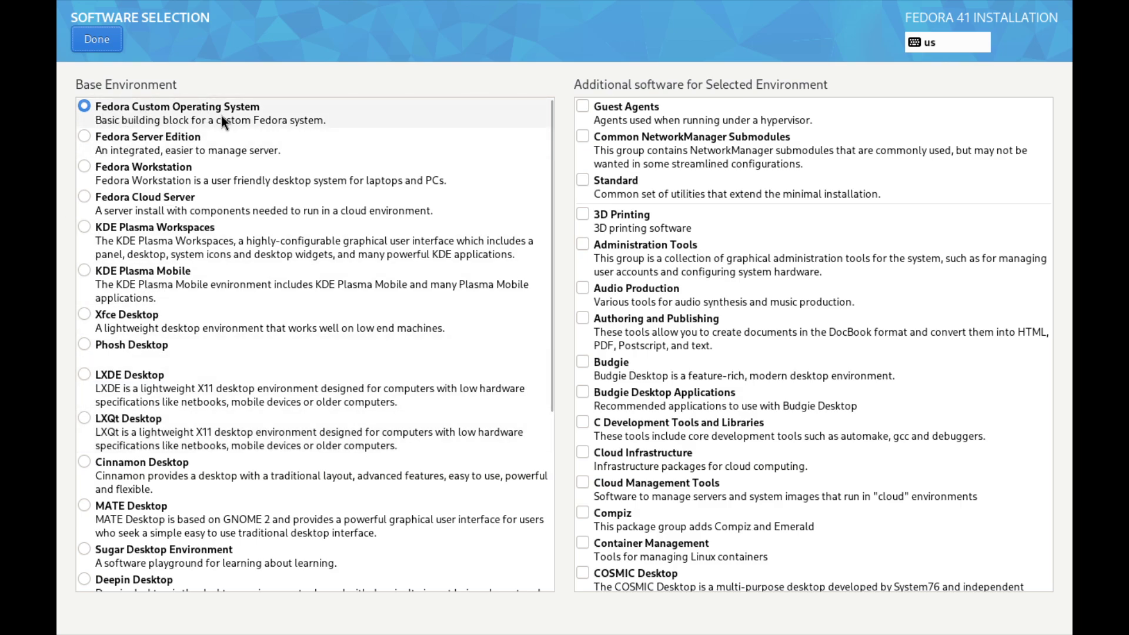
scroll(714, 289, down, 5)
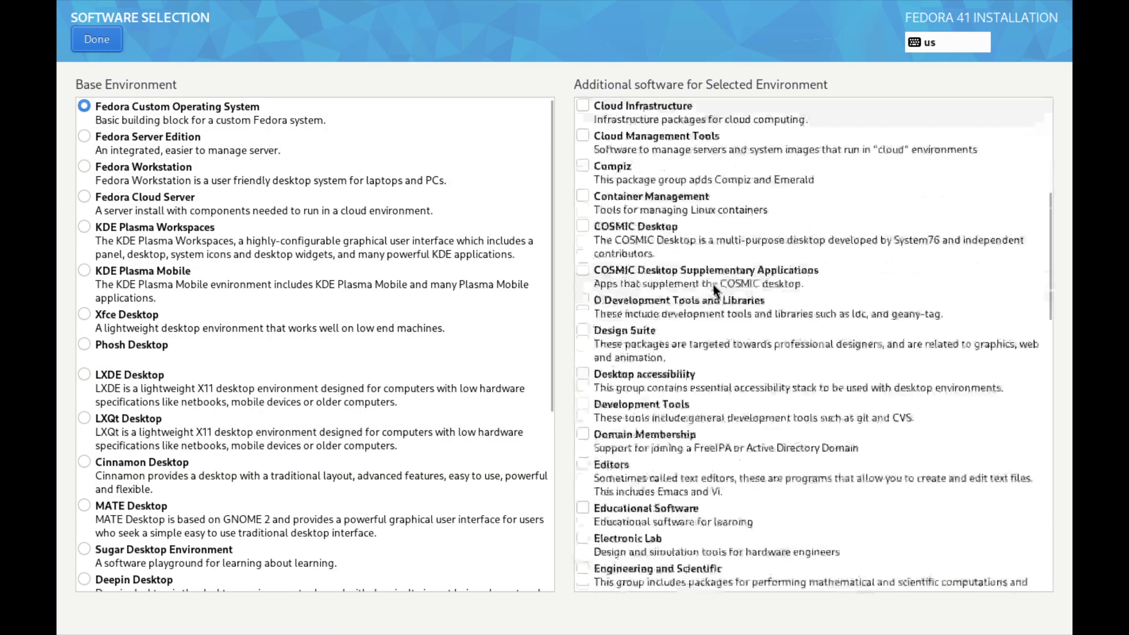
scroll(714, 289, down, 15)
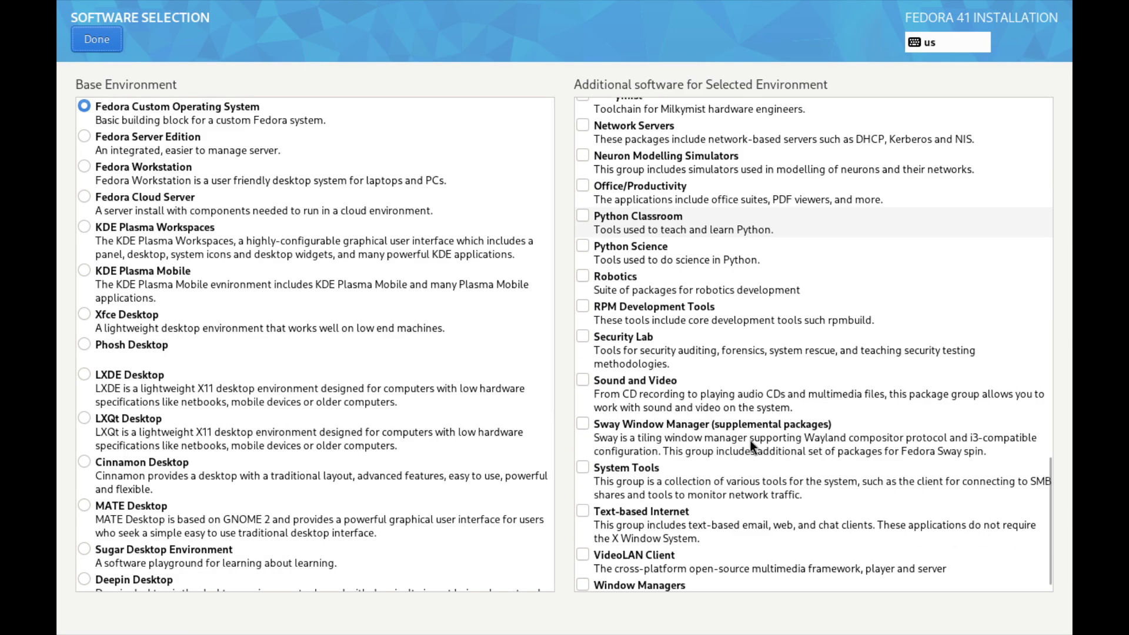
scroll(750, 441, up, 18)
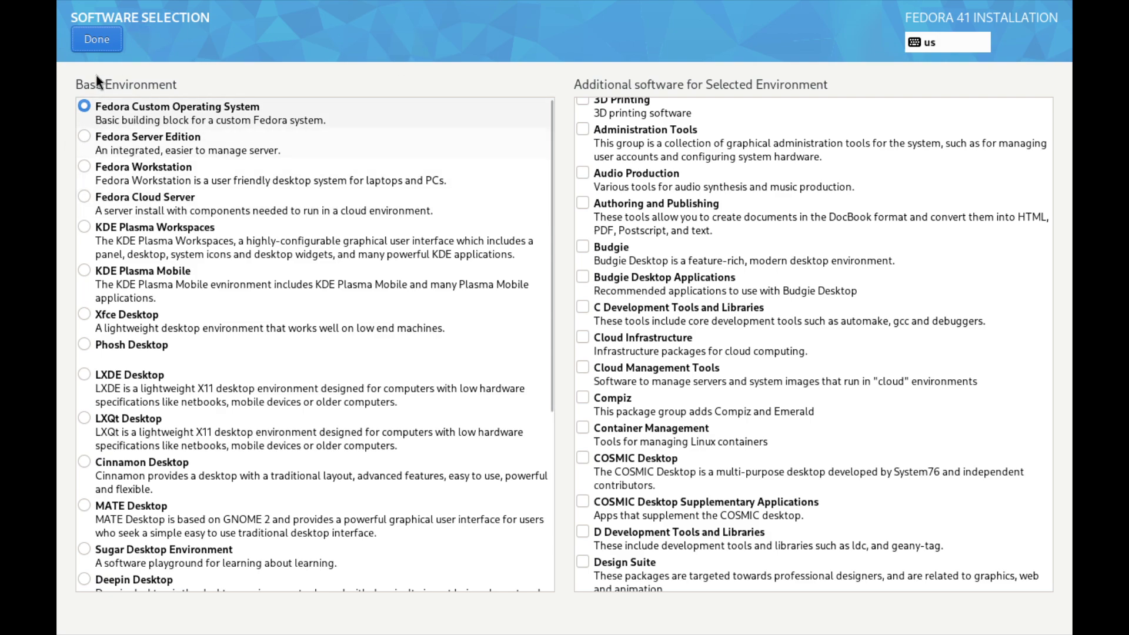
click(96, 40)
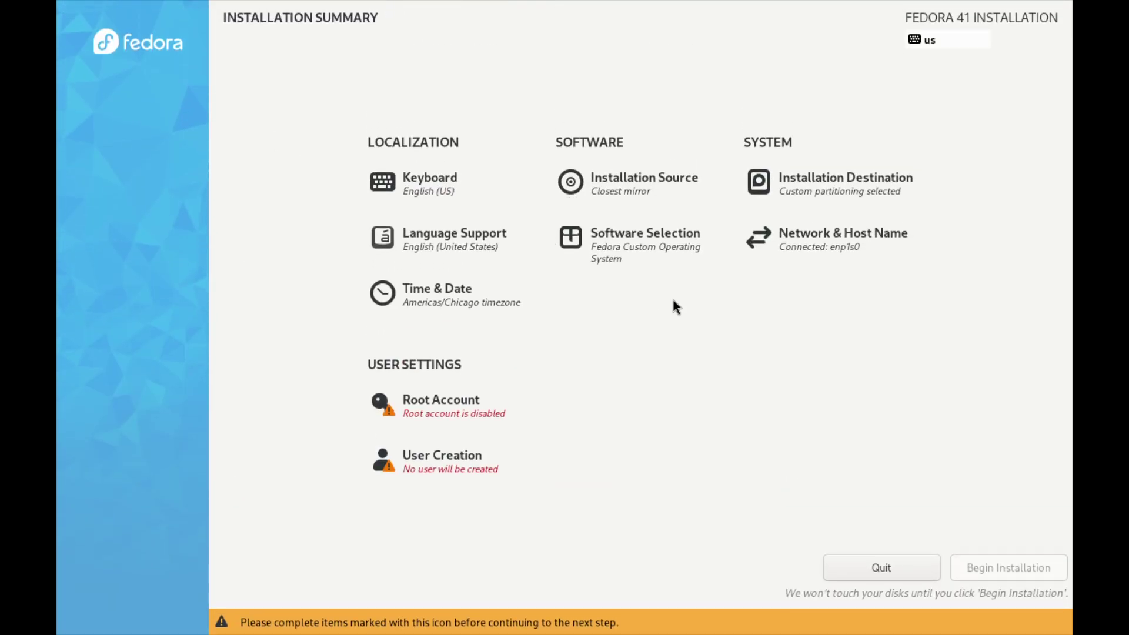
Keep the root account disabled and enter the new administrator user's name
click(439, 413)
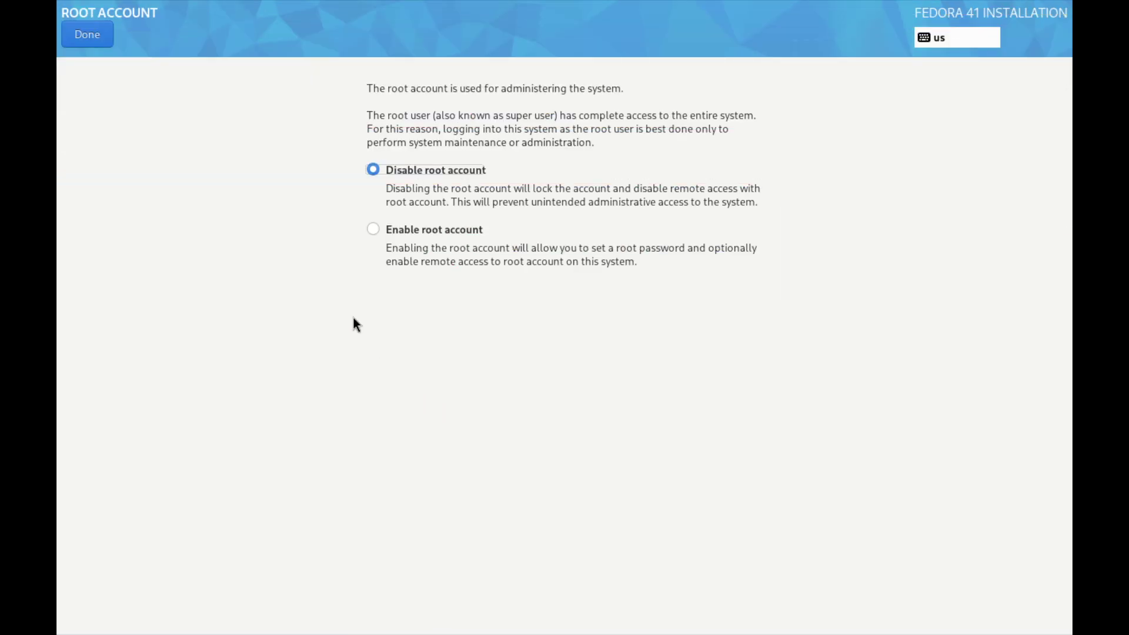
click(76, 36)
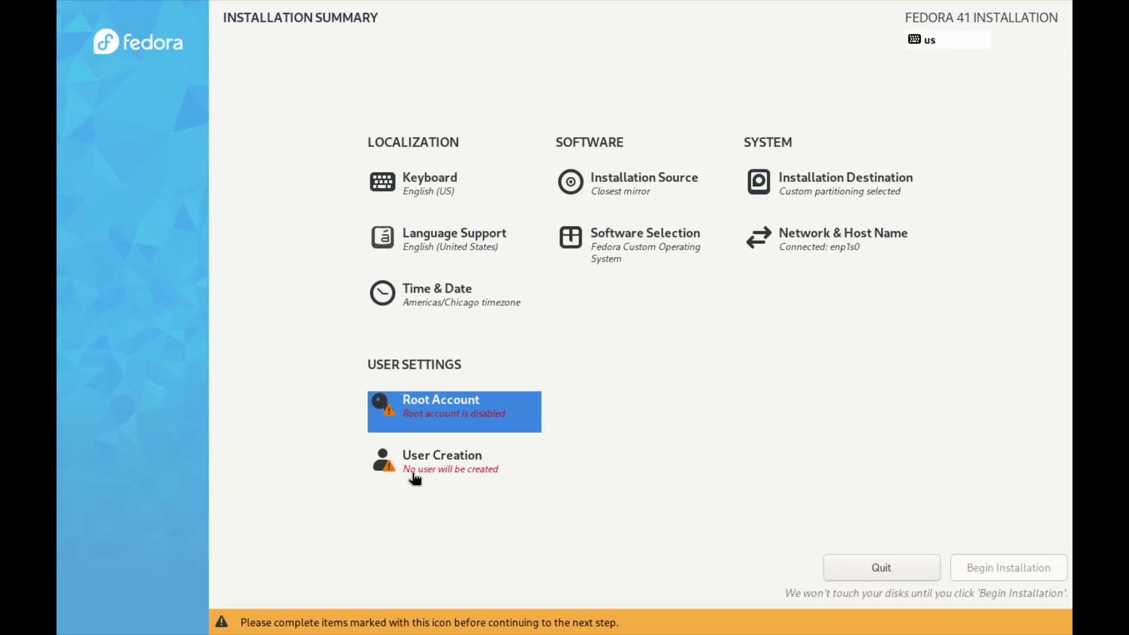
click(415, 478)
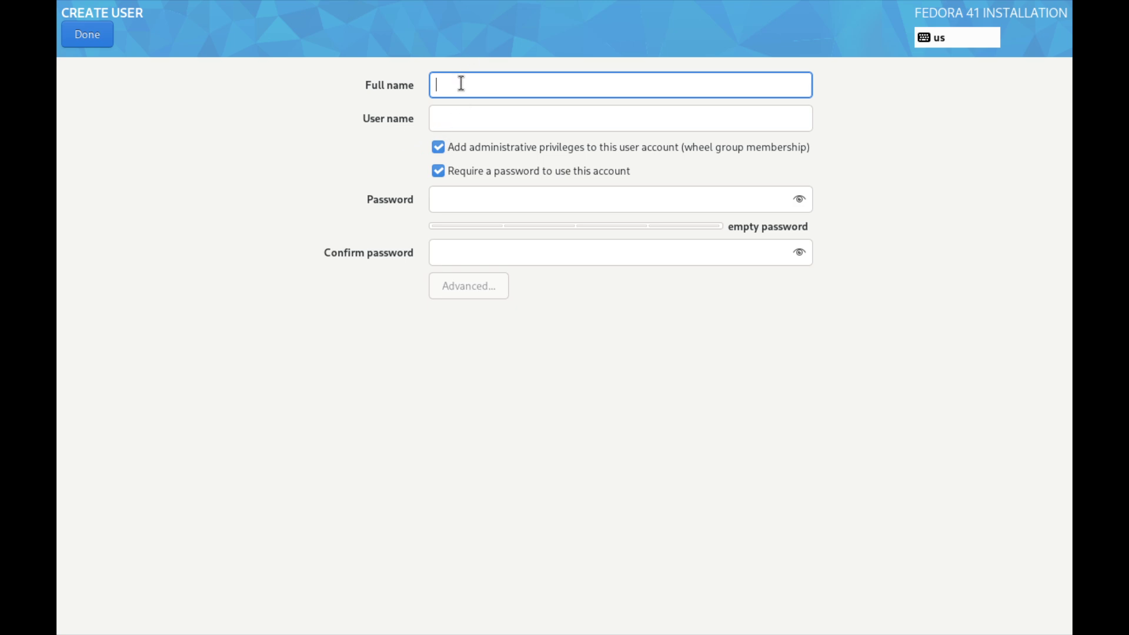
text(colby)
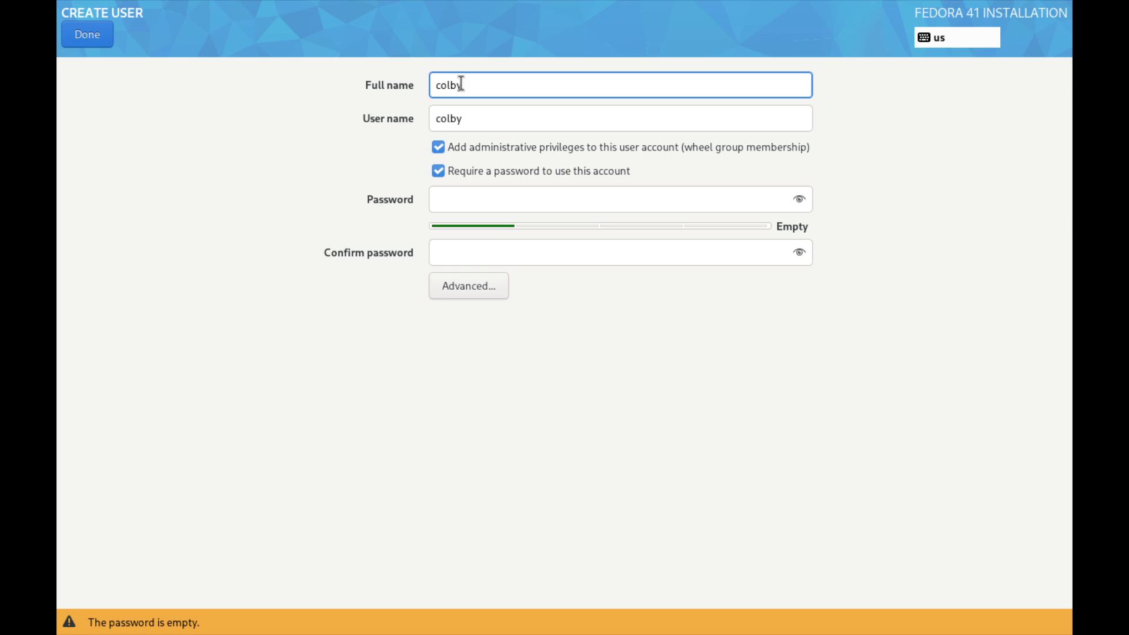
key(Tab)
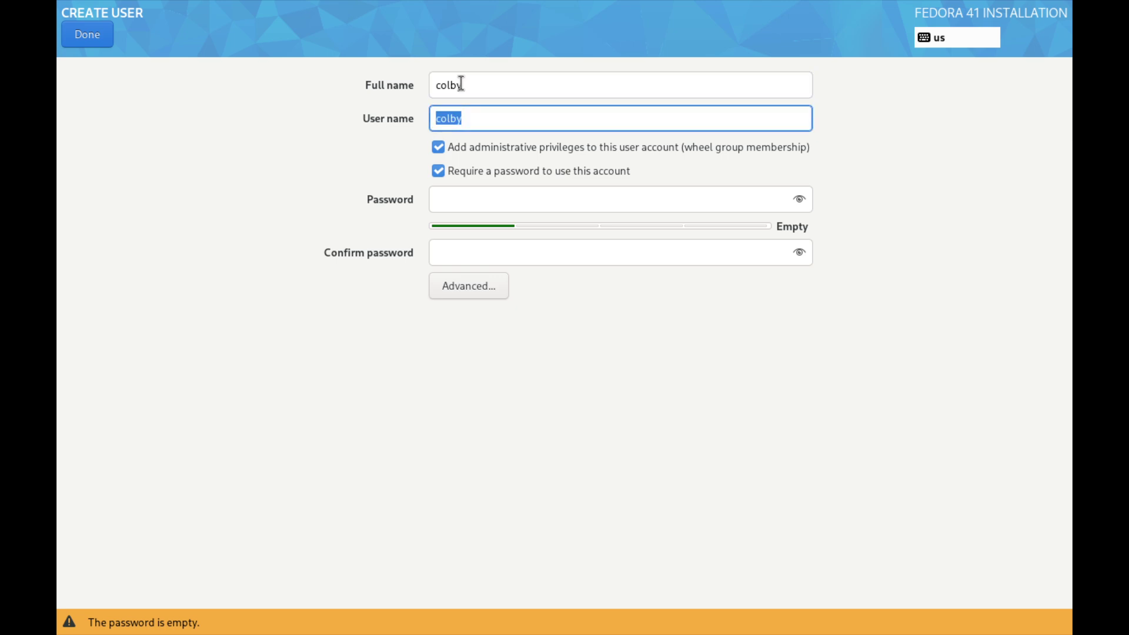
key(Tab)
key(Tab)
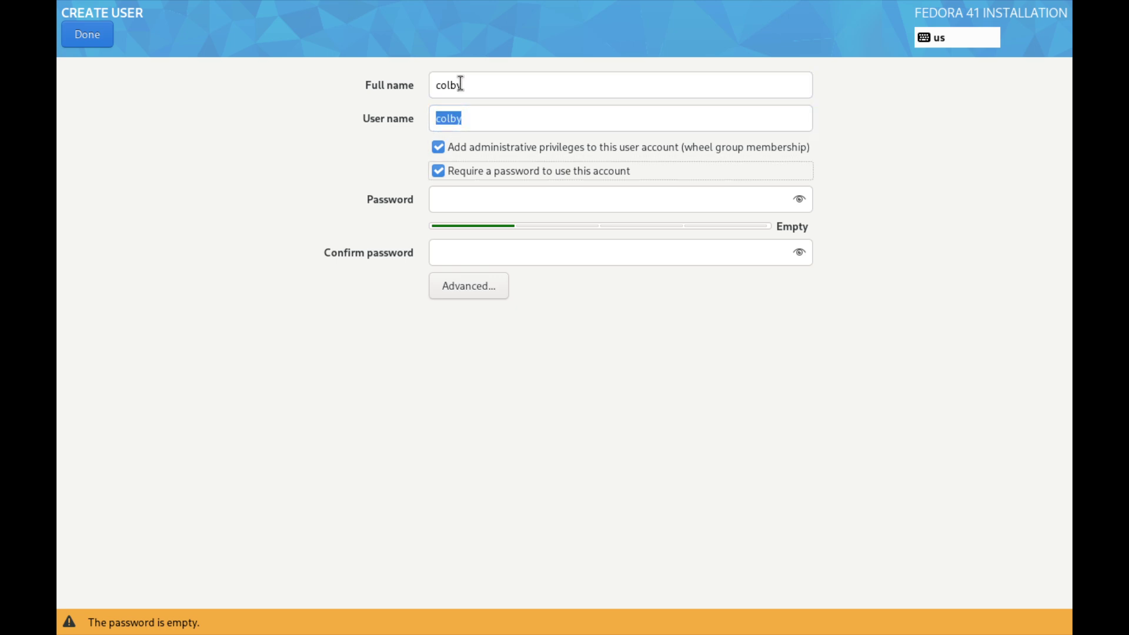
Enter and confirm the user account password, then accept the user settings
click(445, 199)
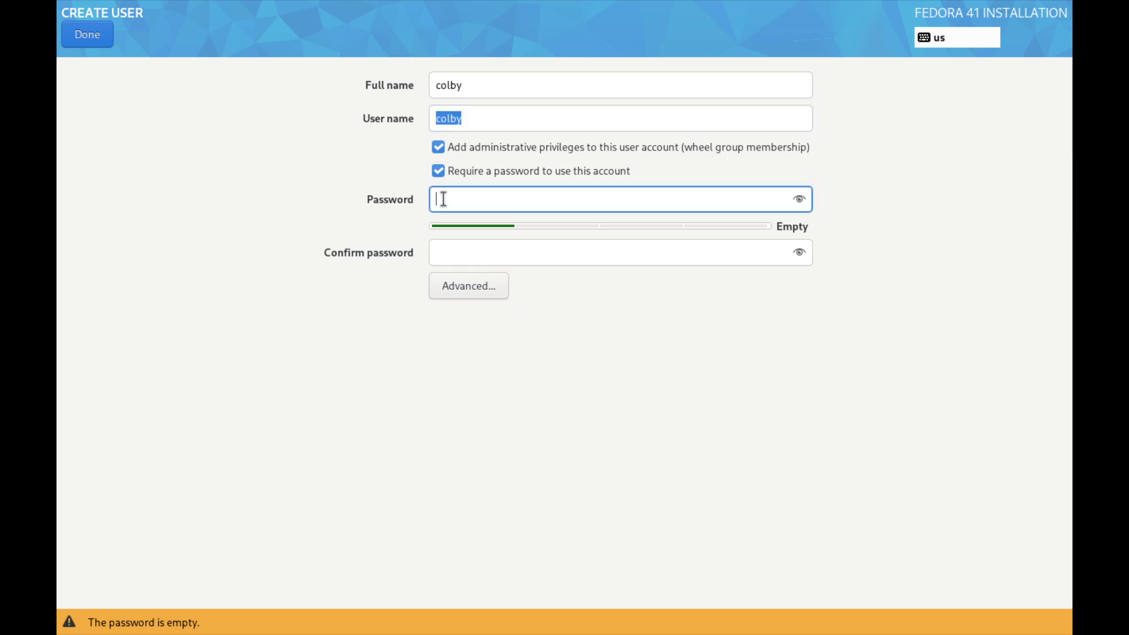
text(123)
key(Tab)
key(Tab)
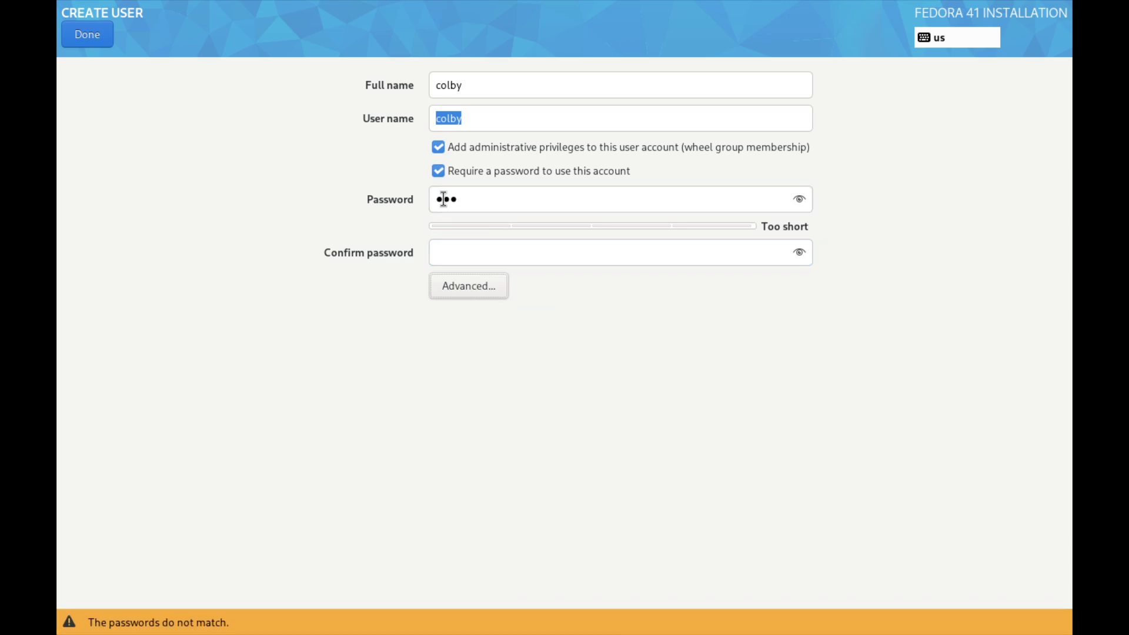
click(471, 250)
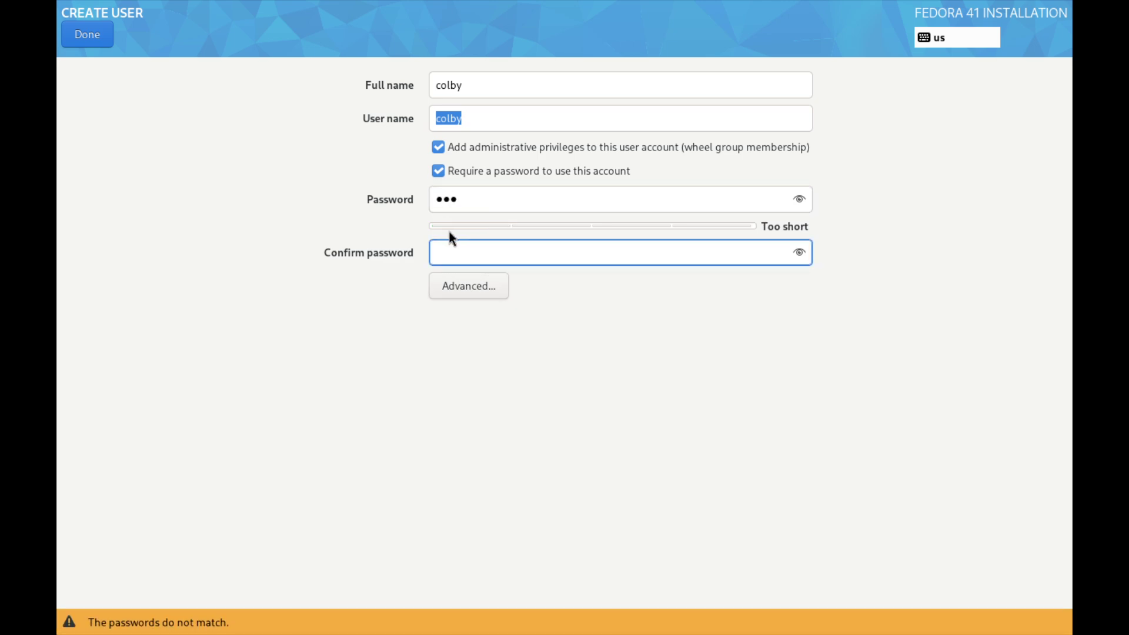
text(123)
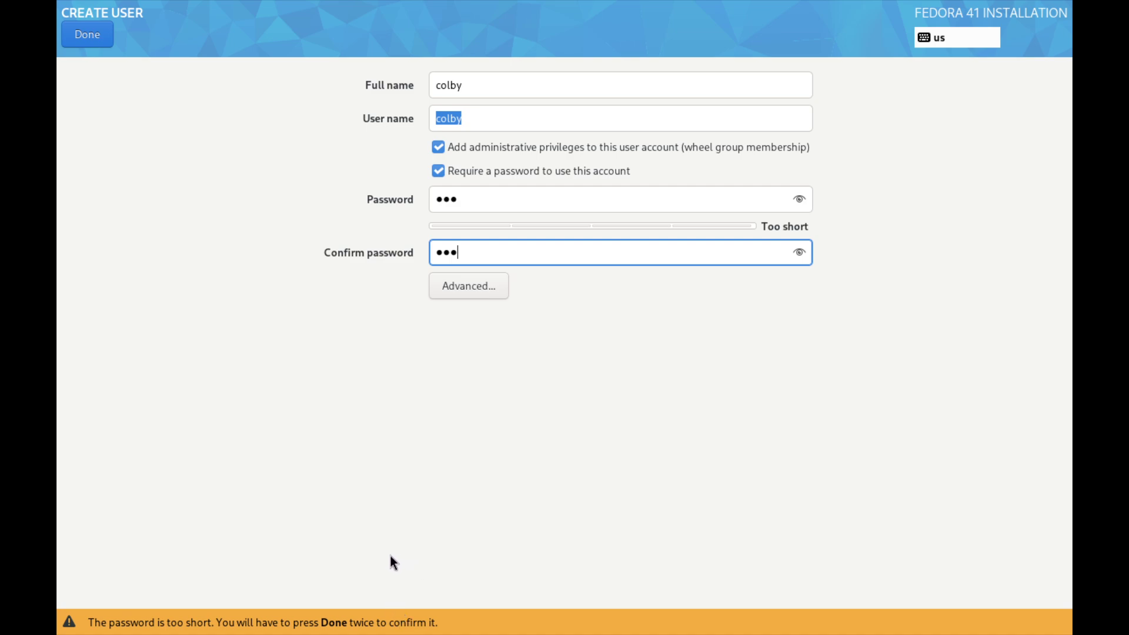
click(90, 34)
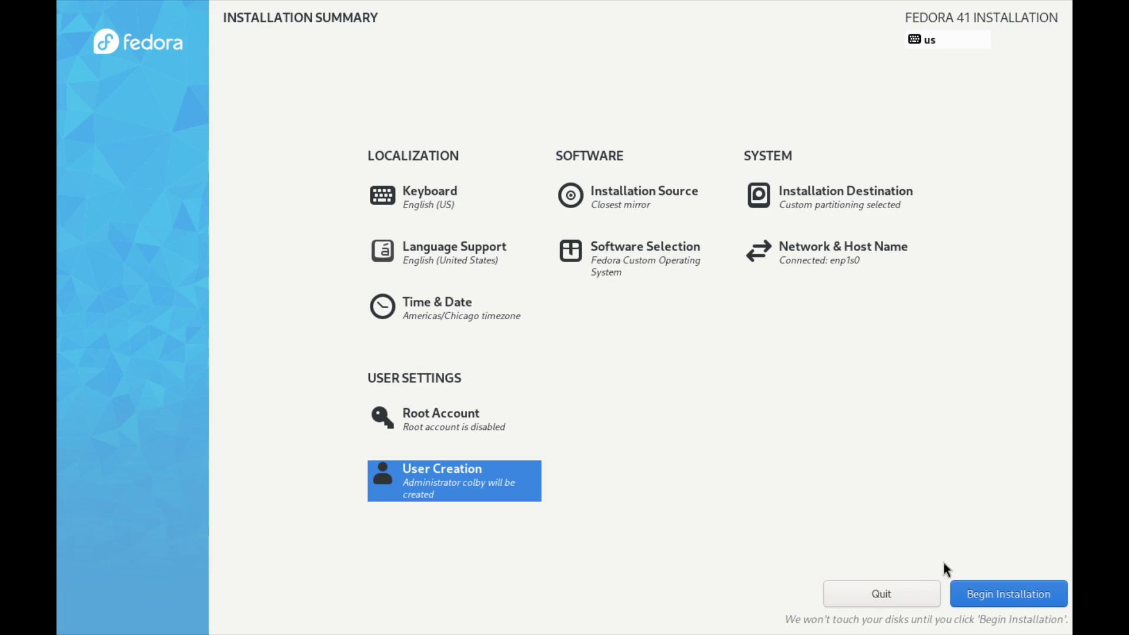
Begin installing Fedora 41 onto the virtual disk
click(1021, 598)
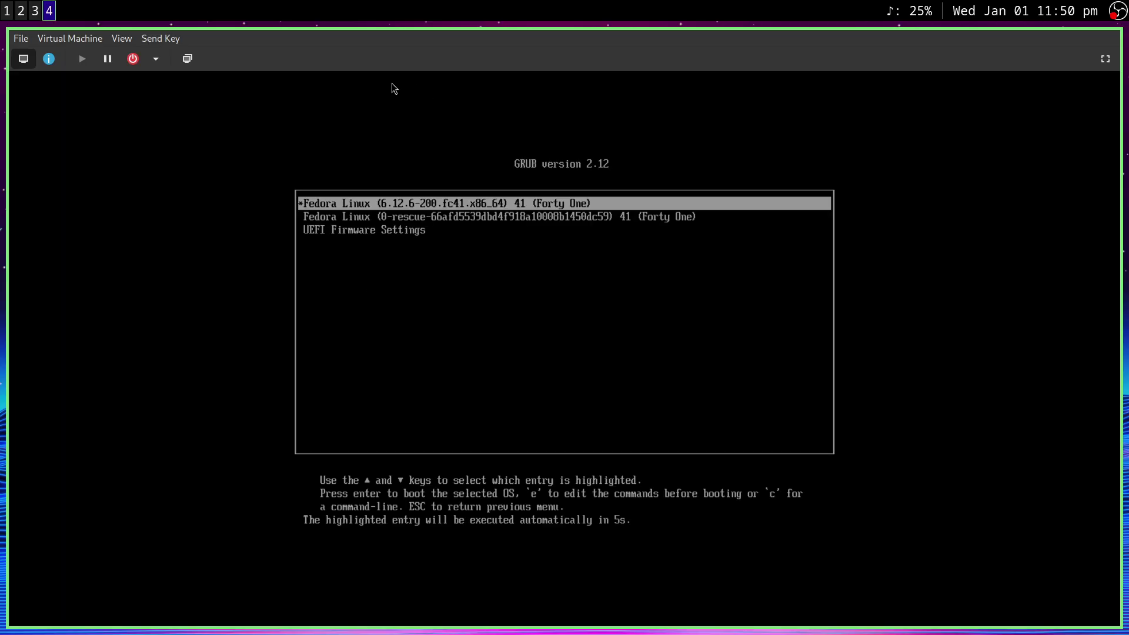
Make the console full screen, log in as the new user, run lsblk, and type 'sudo dnf install fastfetch'
click(1108, 59)
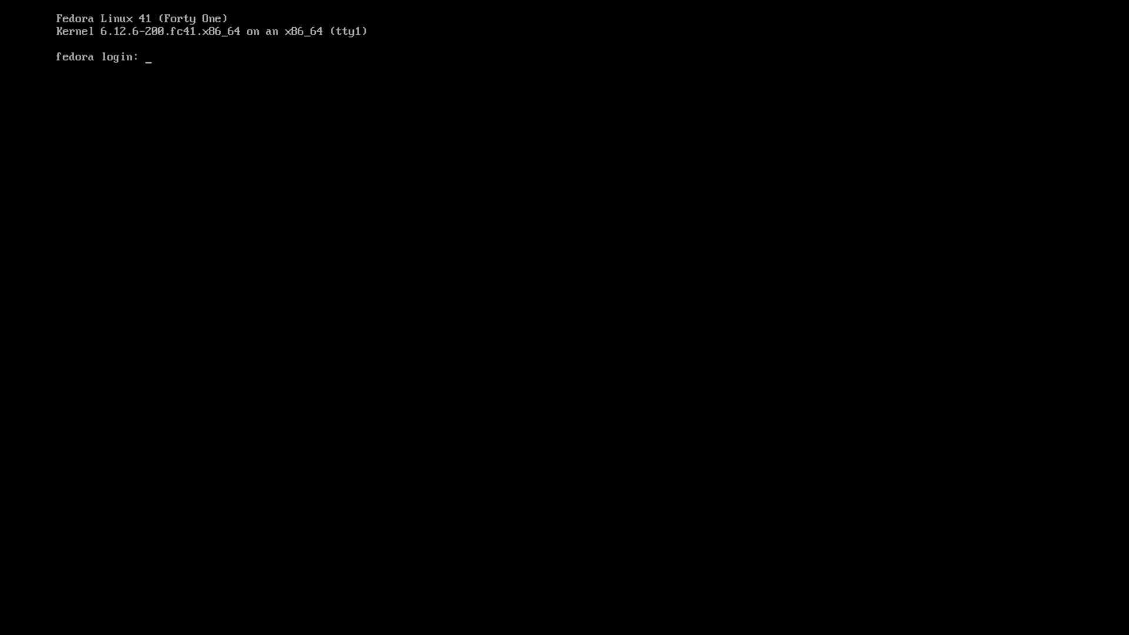
text(colby)
key(Return)
key(Return)
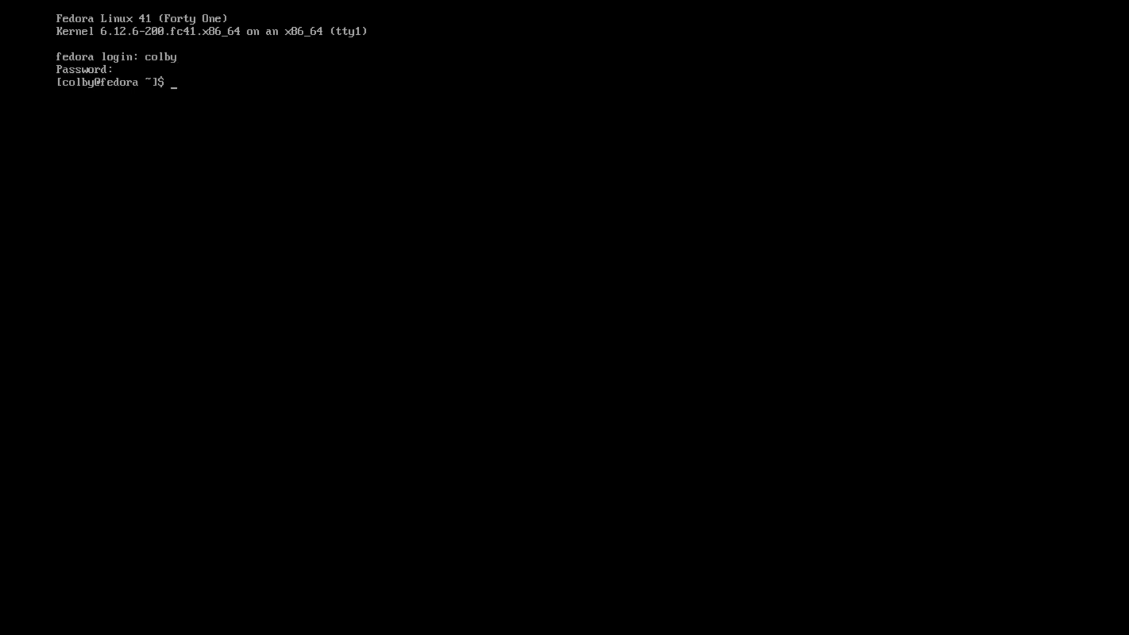
text(lsblk)
key(Return)
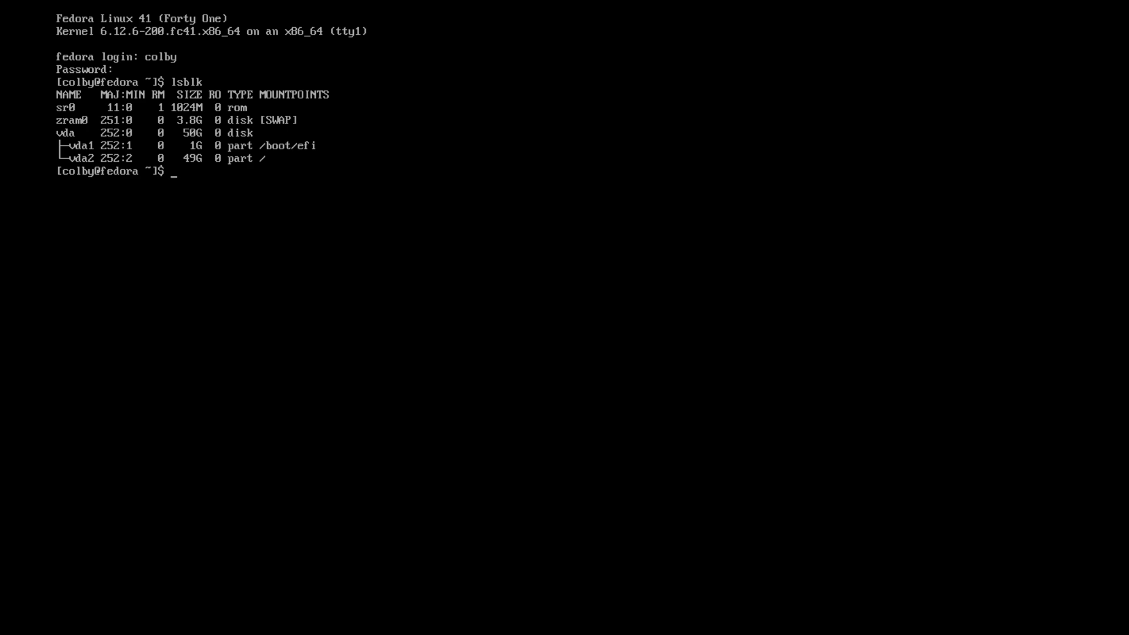
text(sudo dnf install fastfetch)
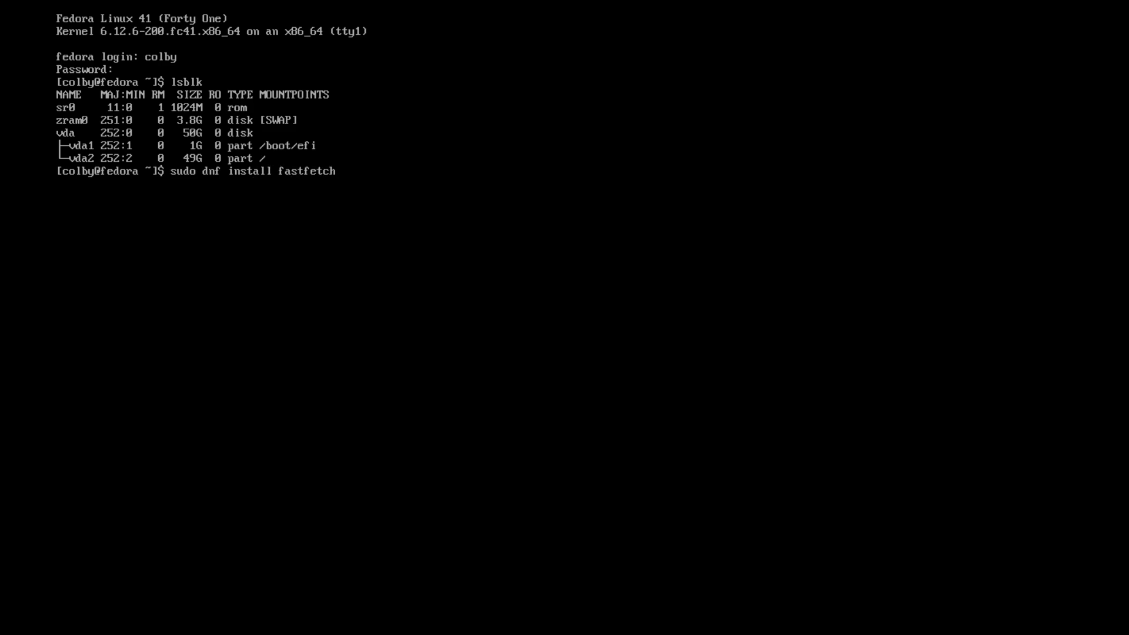
Run the fastfetch install command and approve installing the packages
key(Return)
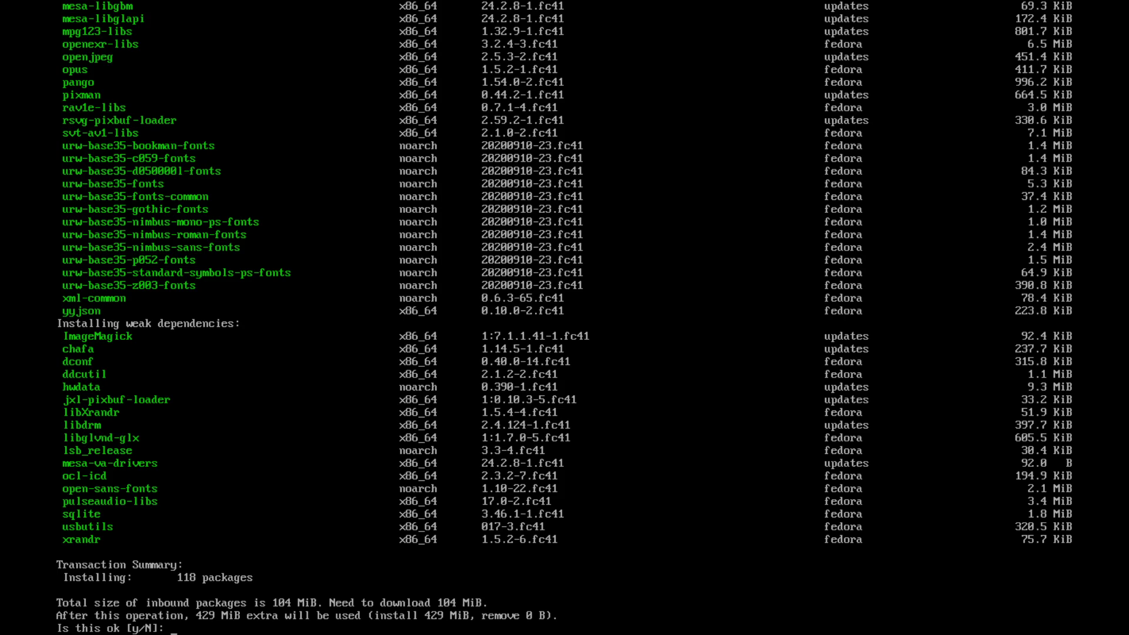
key(Return)
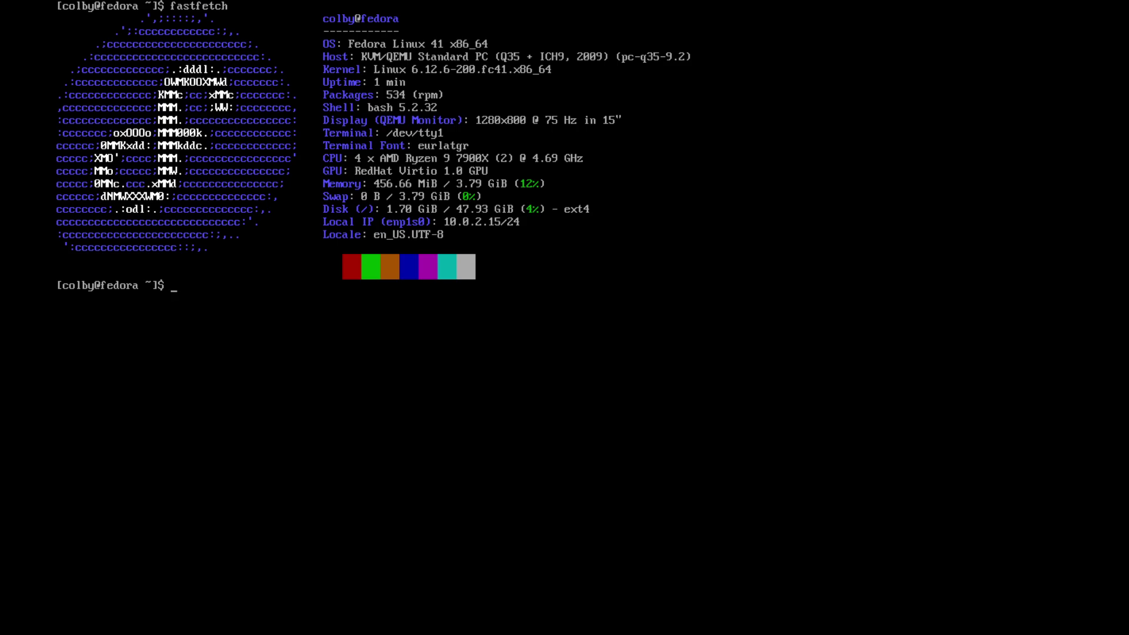
Install htop with 'sudo dnf install htop', confirming with y
text(sudo dnf install htop)
key(Return)
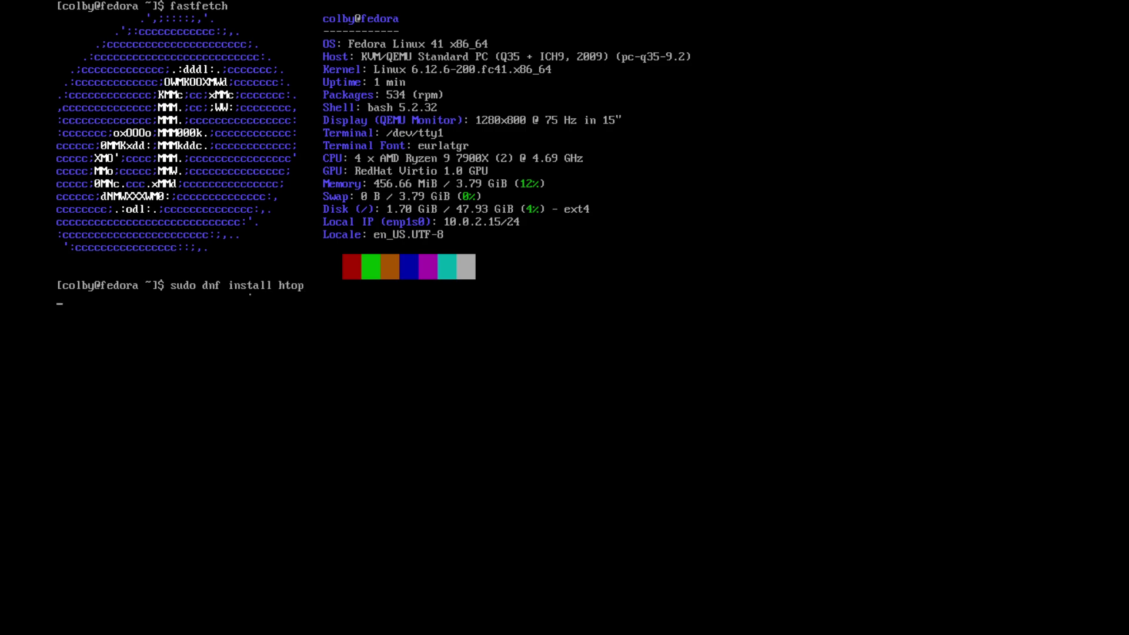
text(y)
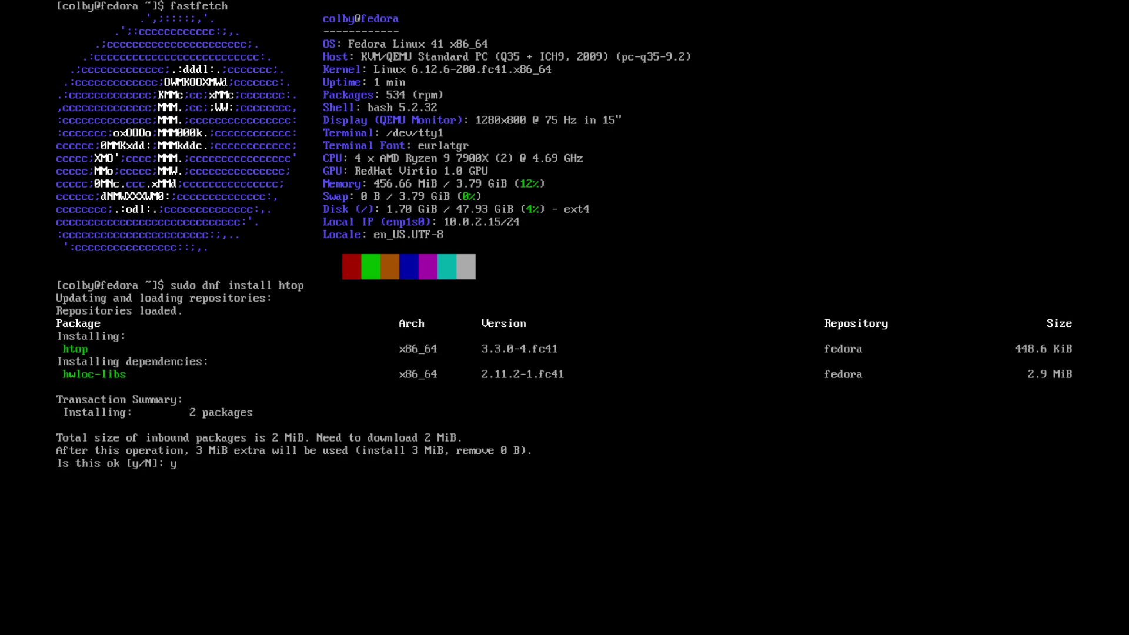
key(Return)
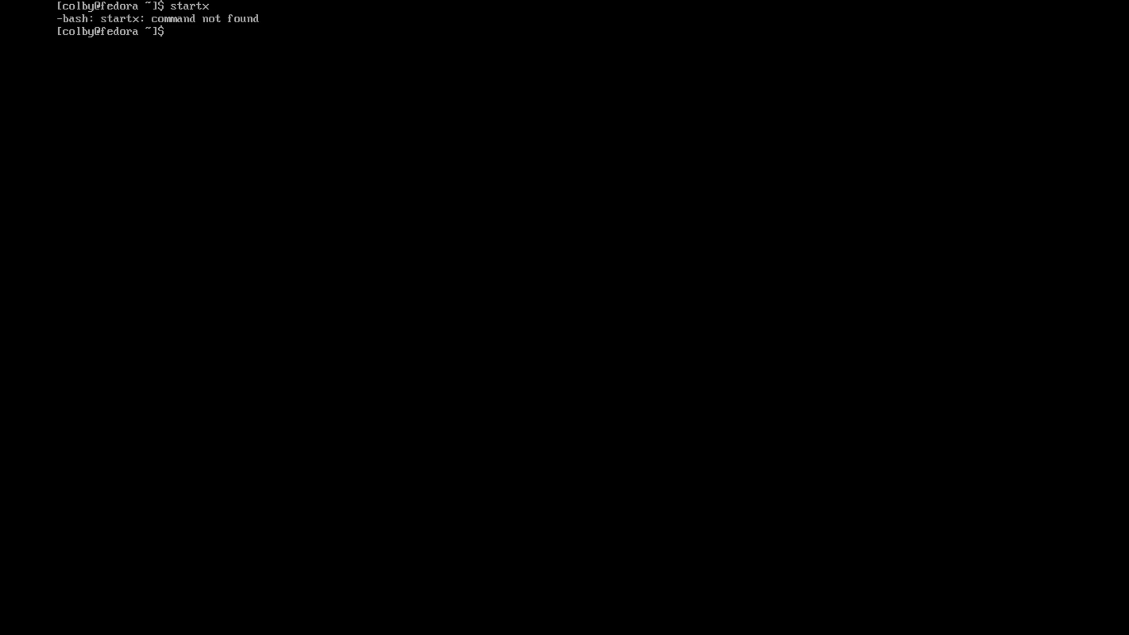
After trying sway, install neovim, git and fzf with dnf, confirming the 105 packages
text(sway)
key(Return)
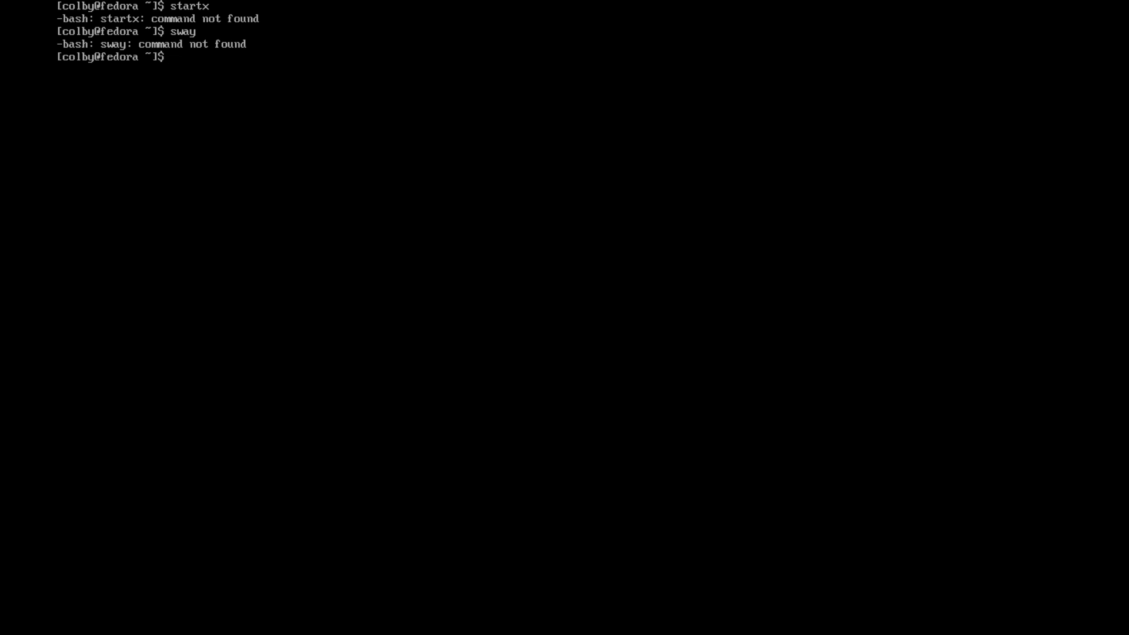
text(sudo )
text(dnf install ;vim)
key(BackSpace)
key(BackSpace)
key(BackSpace)
key(BackSpace)
text(neovim f)
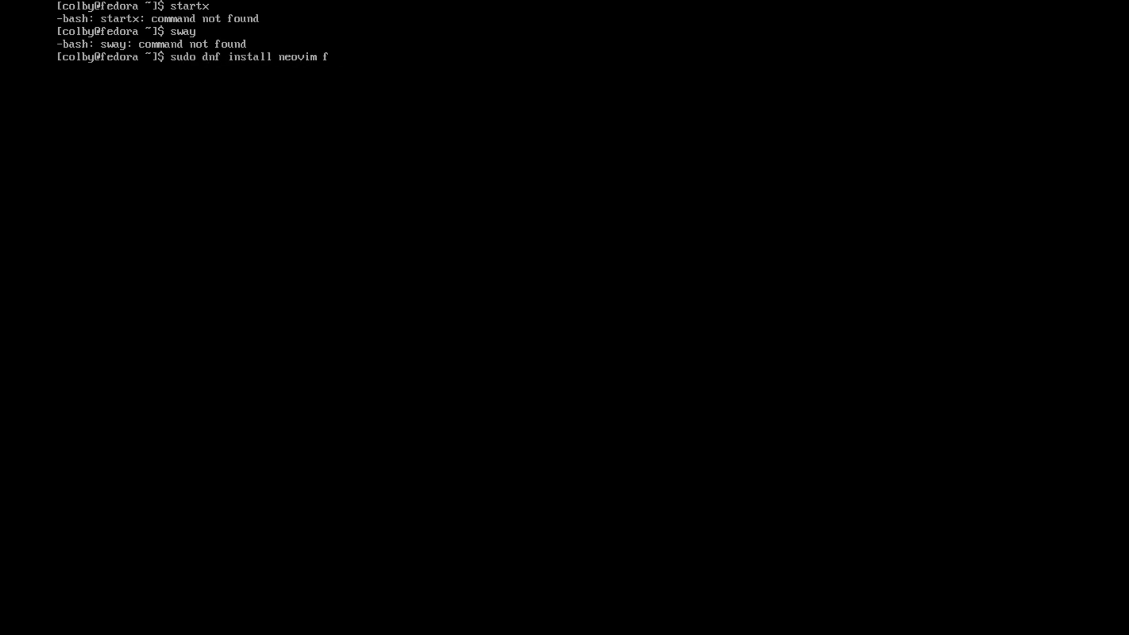
key(BackSpace)
text(git fzf)
key(Return)
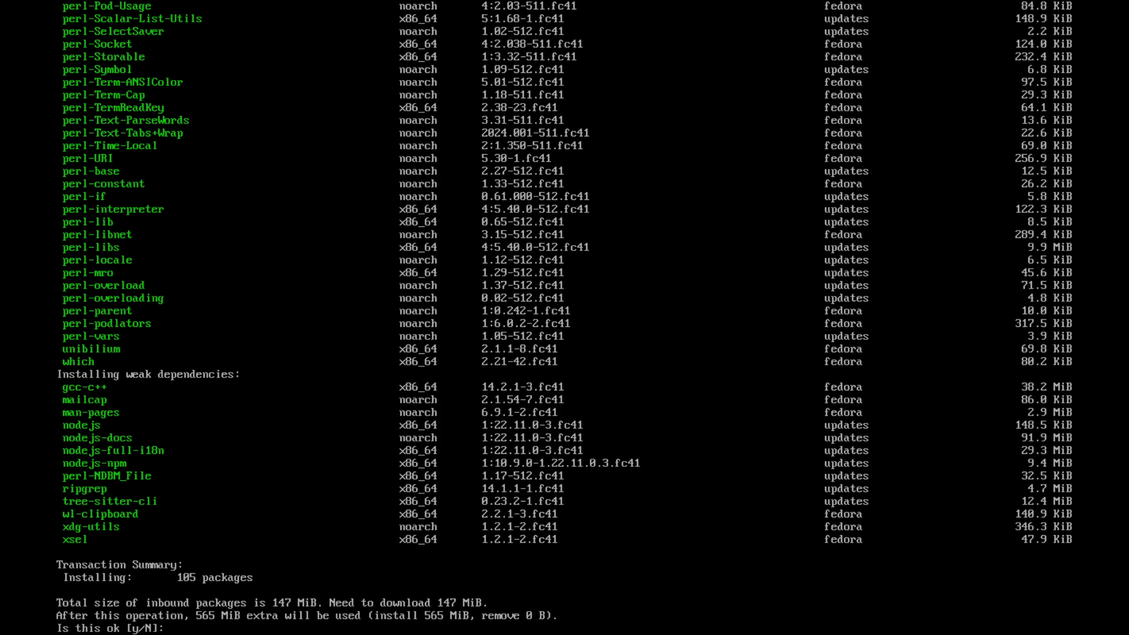
text(y)
key(Return)
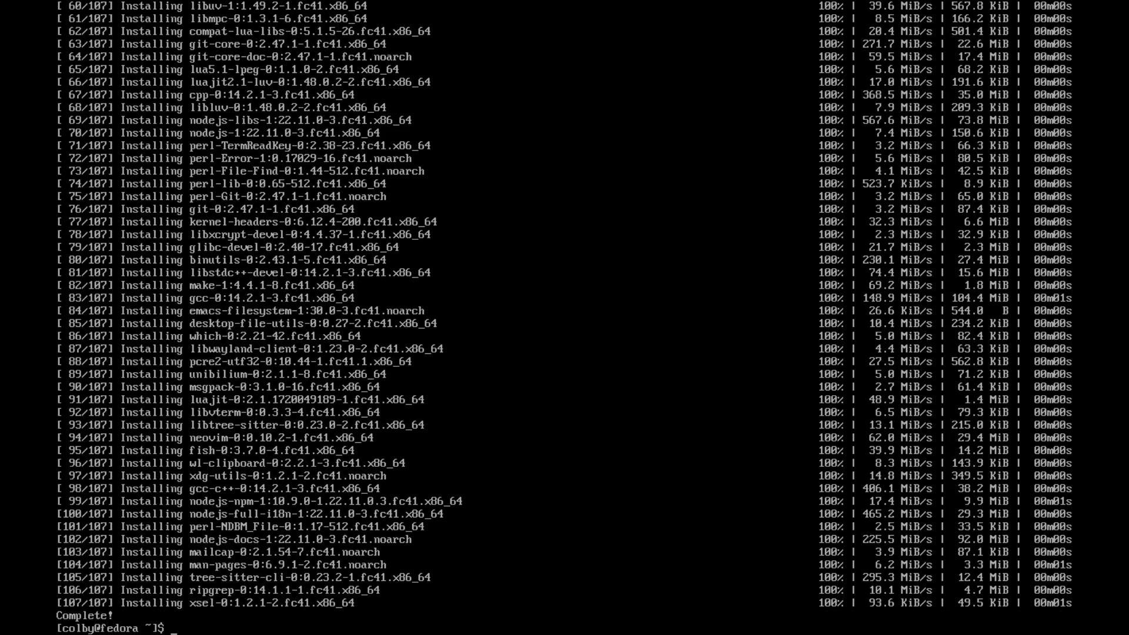
Start the fish shell to test it, then exit back to bash
text(fish)
key(Return)
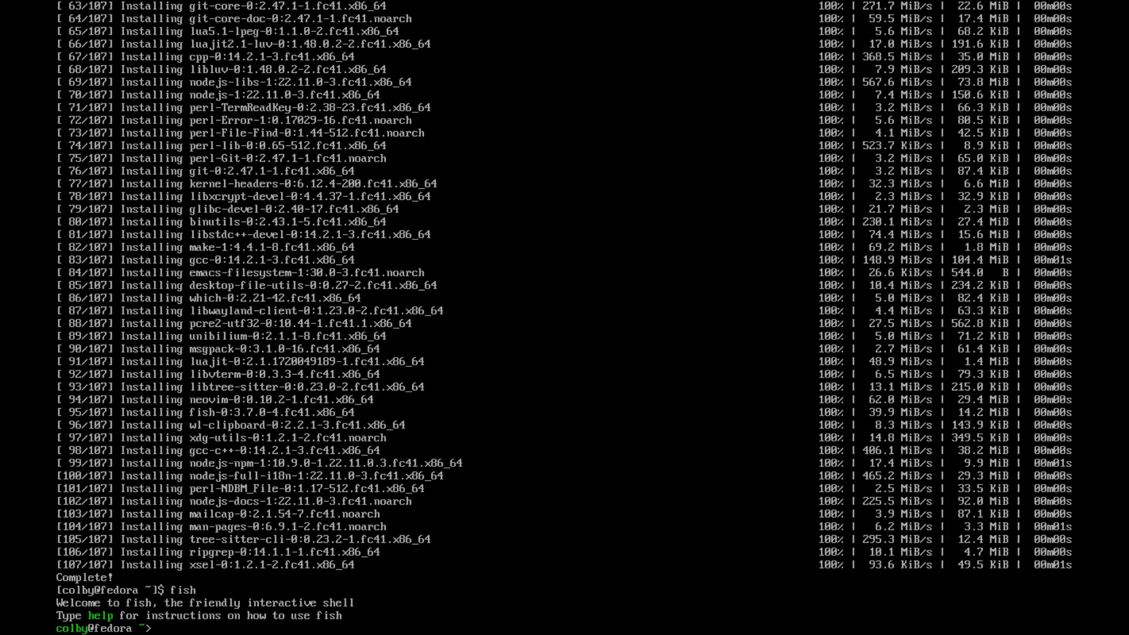
text(exit)
key(Return)
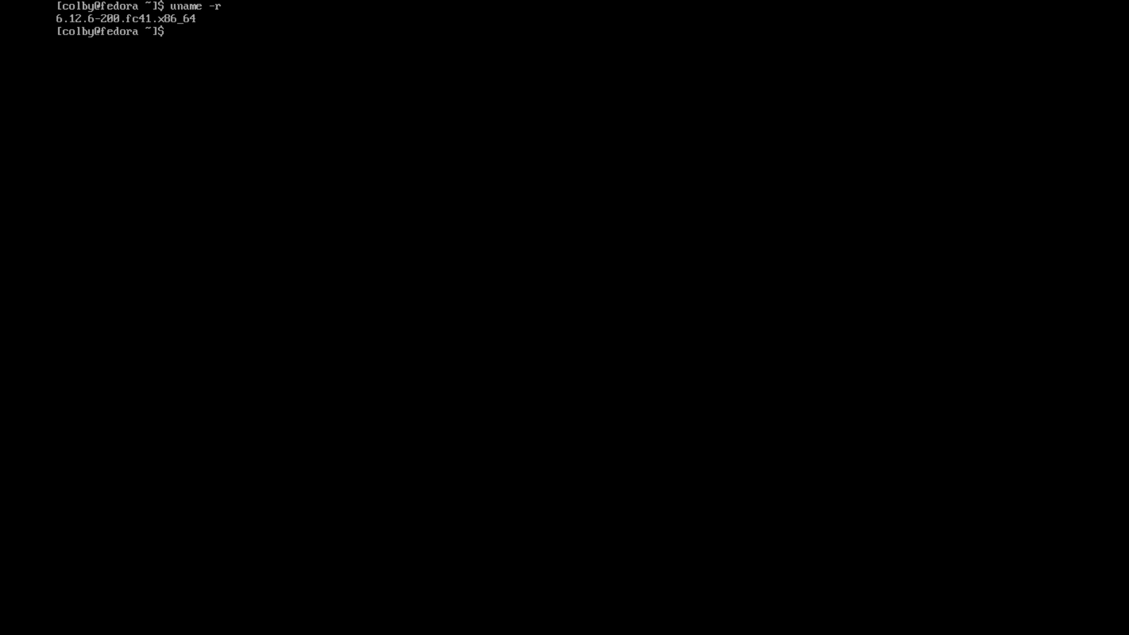
Install Sway with 'sudo dnf install sway', confirming the 144 packages, then type sway
text(sudo dnf install sway)
key(Return)
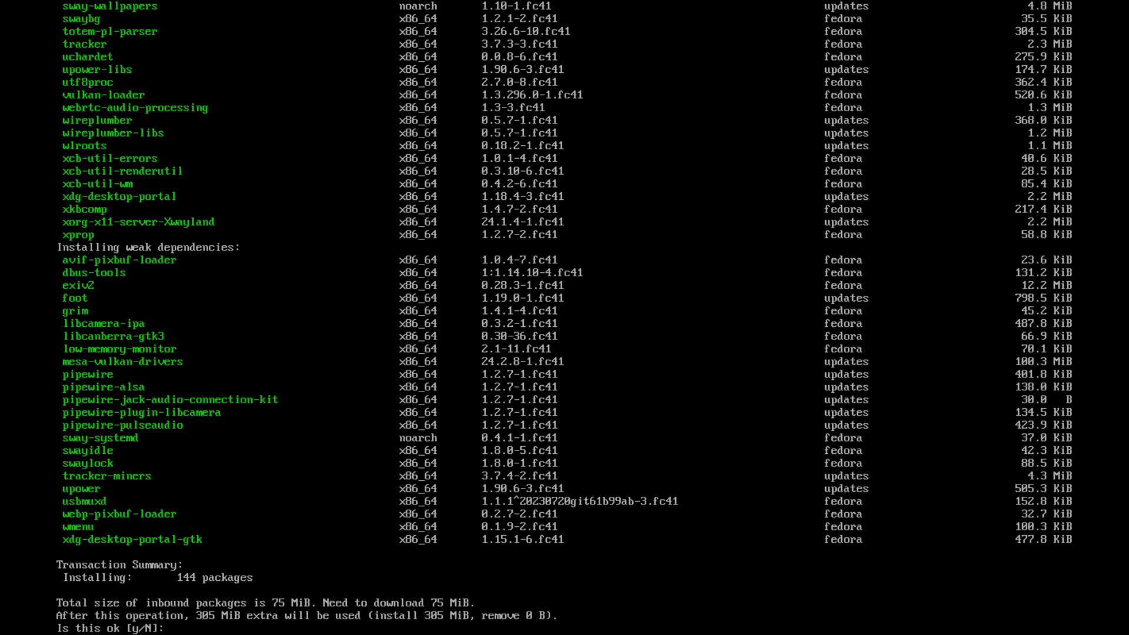
text(y)
key(Return)
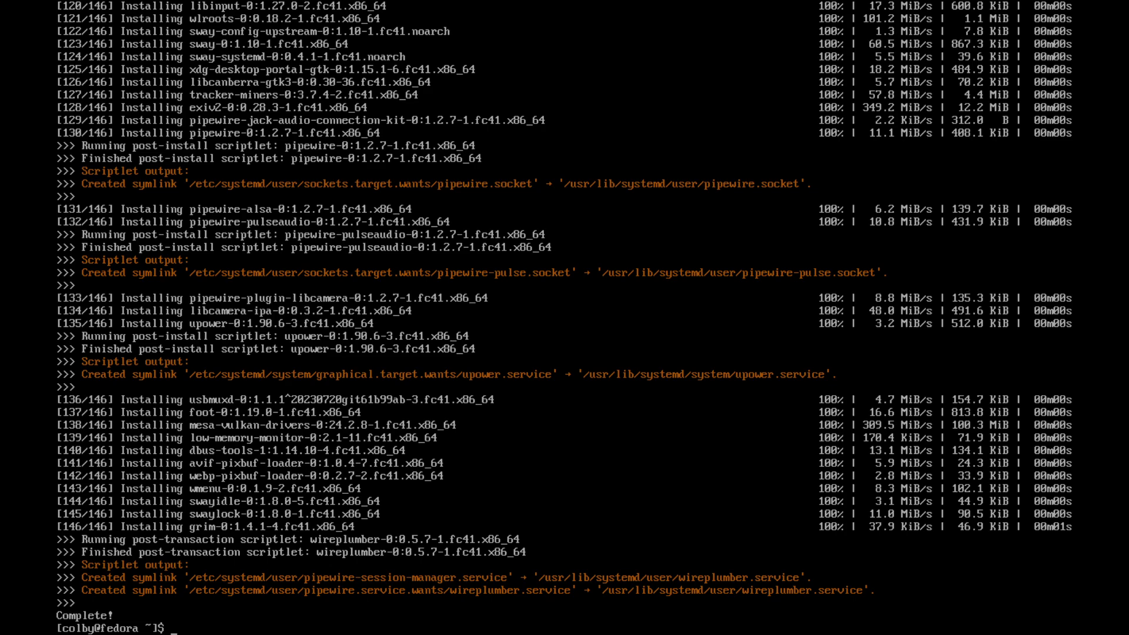
text(sway)
Launch the Sway session and open a foot terminal from the Super+D launcher
key(Return)
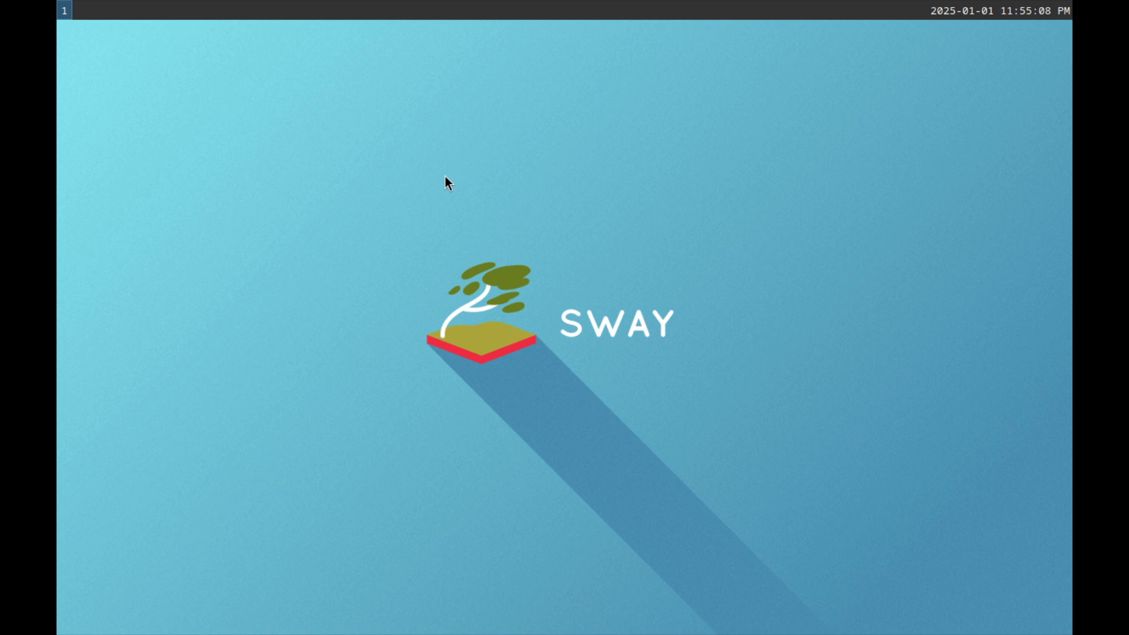
key(super+d)
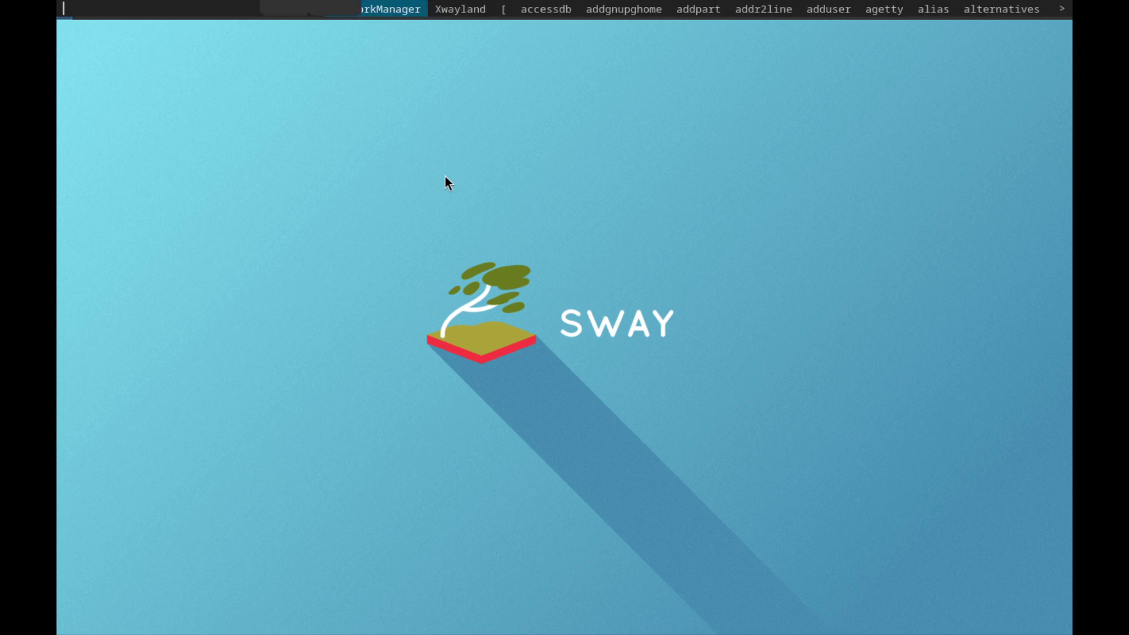
text(foot)
key(Return)
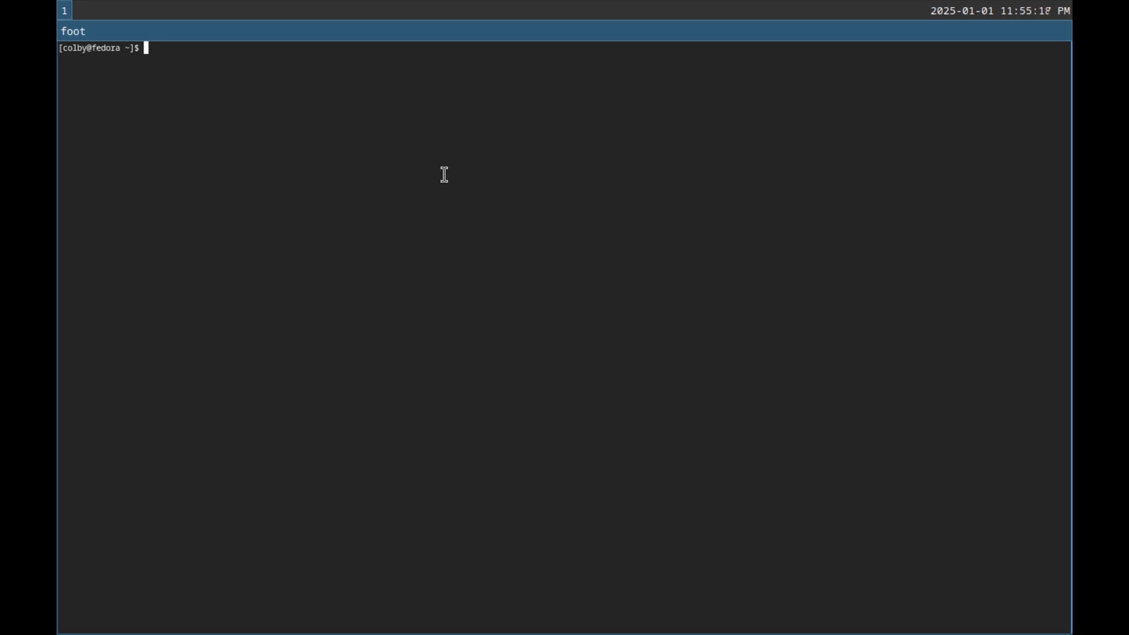
Run fastfetch in the foot terminal to show the system information
text(fastfat)
key(BackSpace)
key(BackSpace)
text(etch)
key(Return)
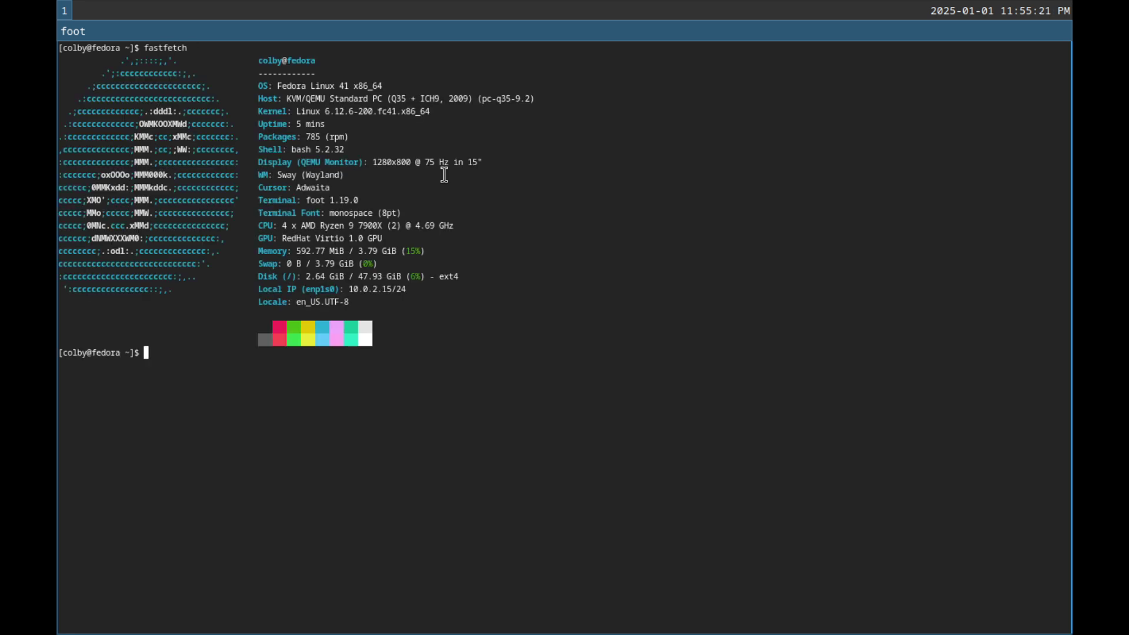